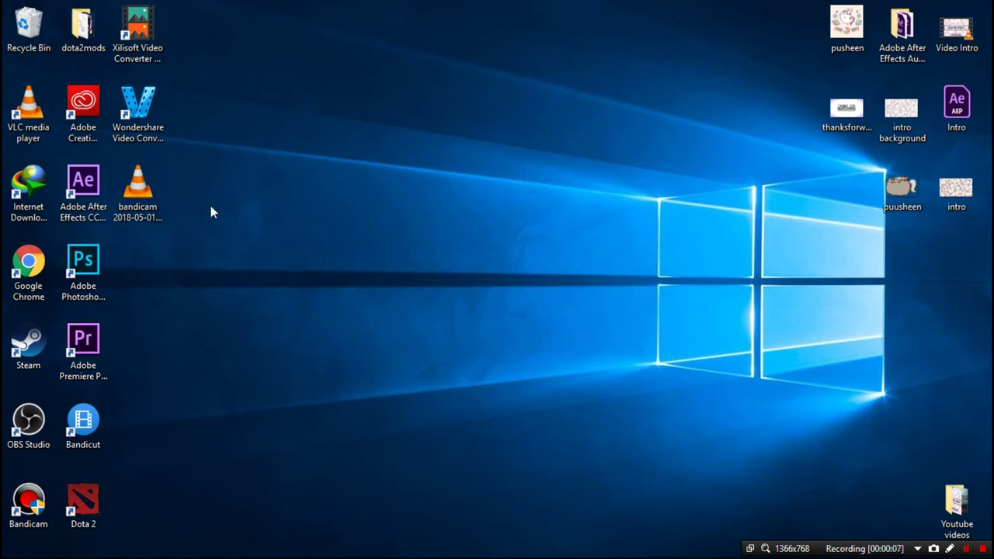
right_click(237, 204)
click(306, 249)
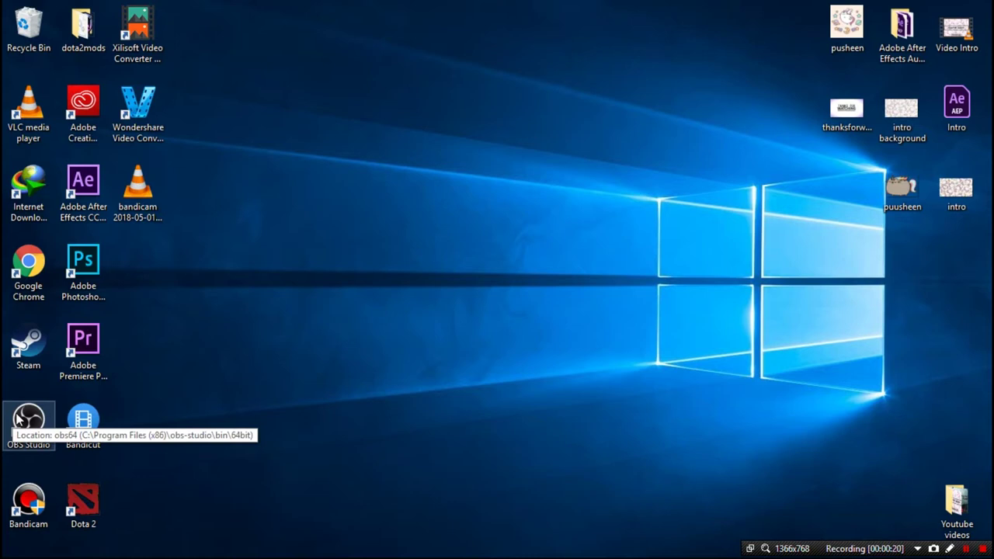
Launch OBS Studio as a new instance despite the one already running, and maximize its window.
click(17, 420)
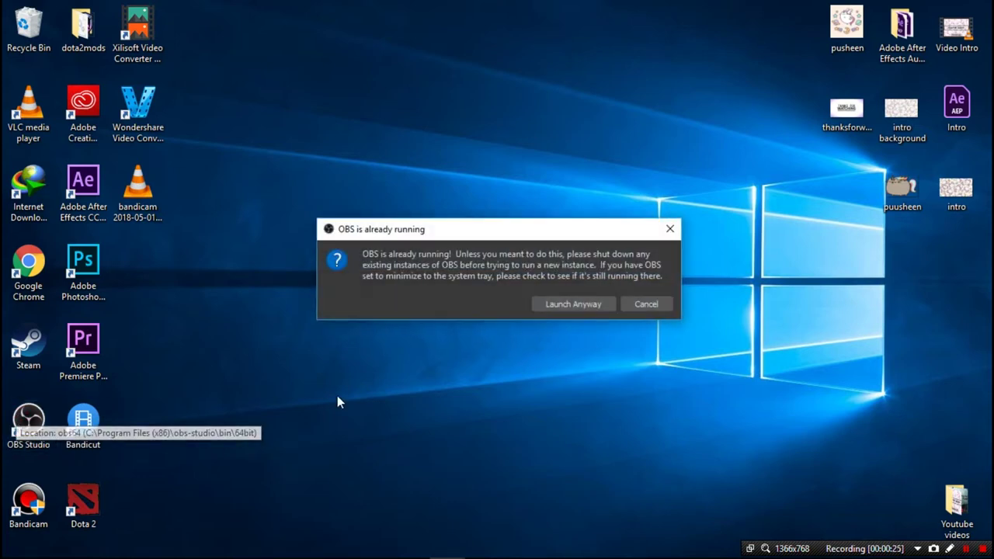
click(588, 306)
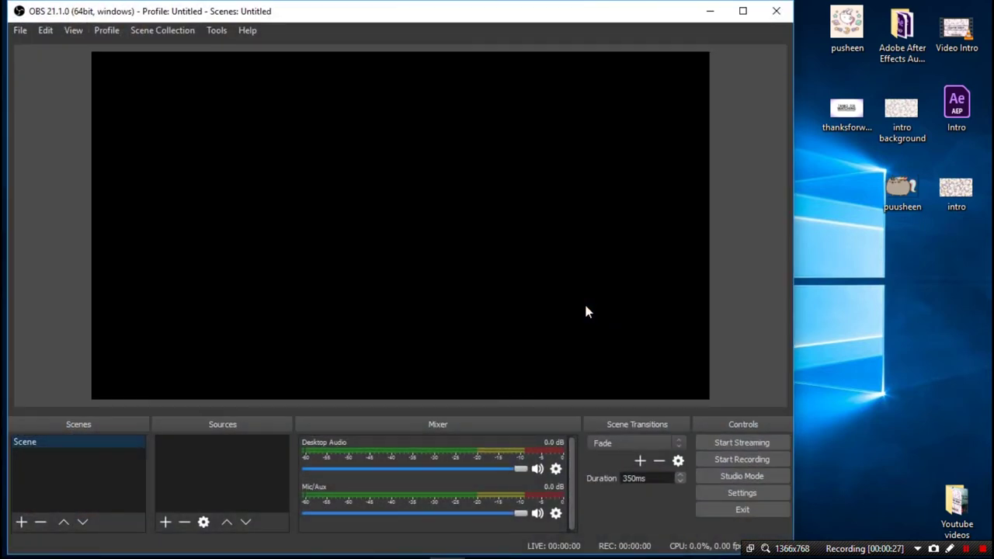
drag(378, 11, 386, 7)
double_click(386, 7)
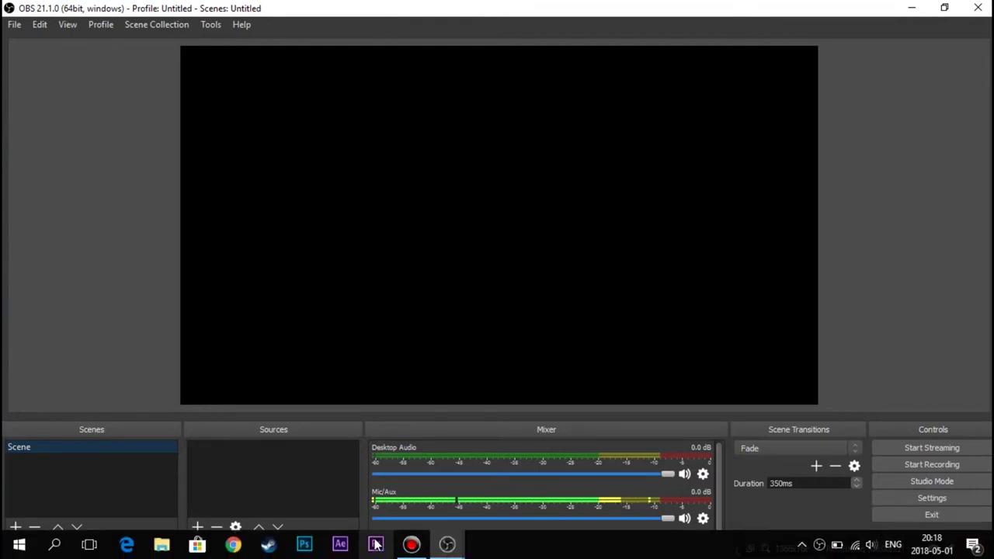
Close the other OBS instance and return to the maximized OBS window.
mouse_move(456, 549)
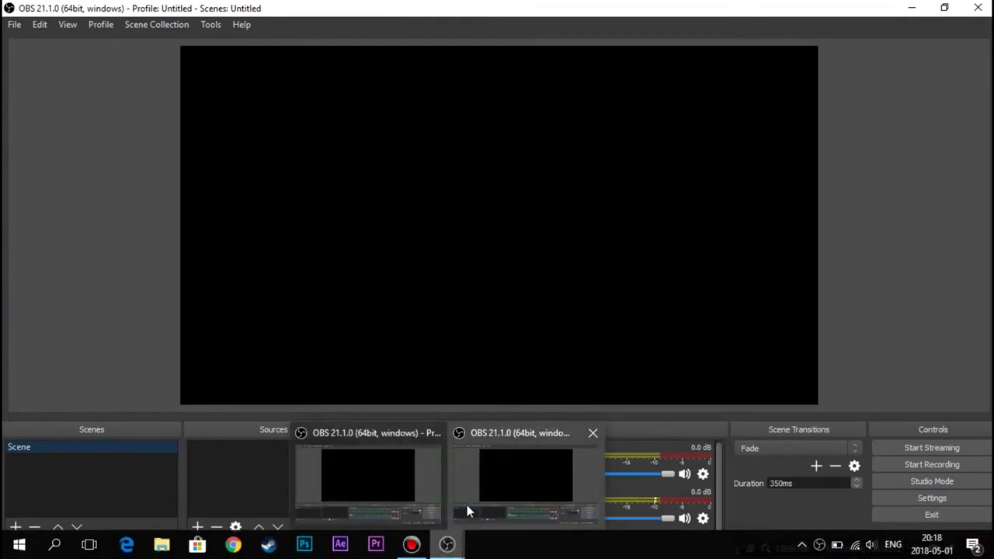
click(433, 439)
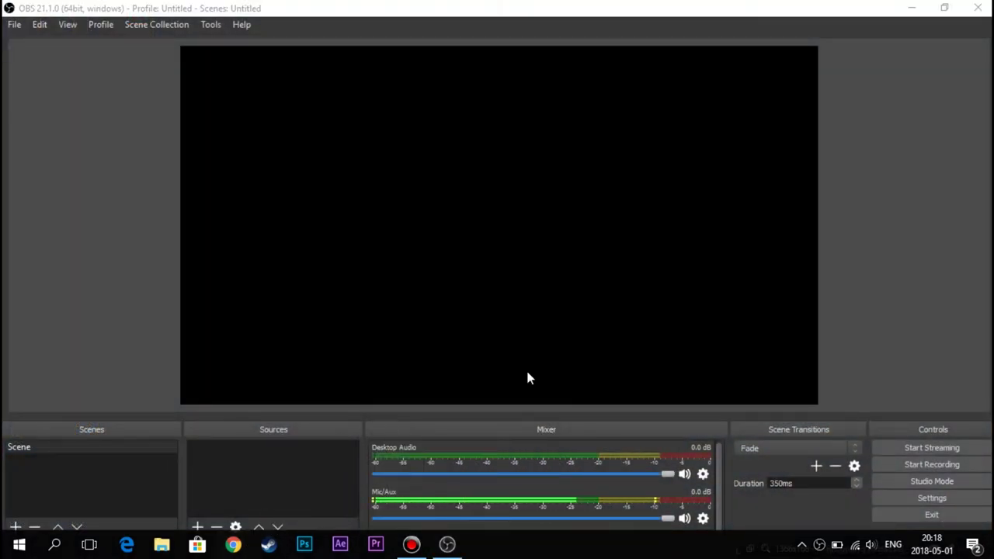
click(848, 285)
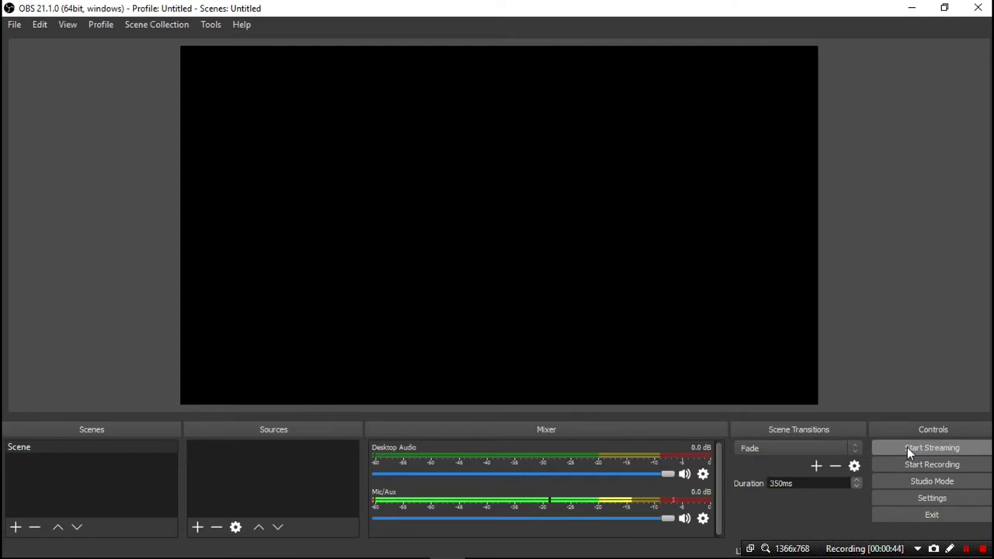
Open the OBS Stream settings, try the Custom Streaming Server type, and set the stream type back to Streaming Services.
click(922, 501)
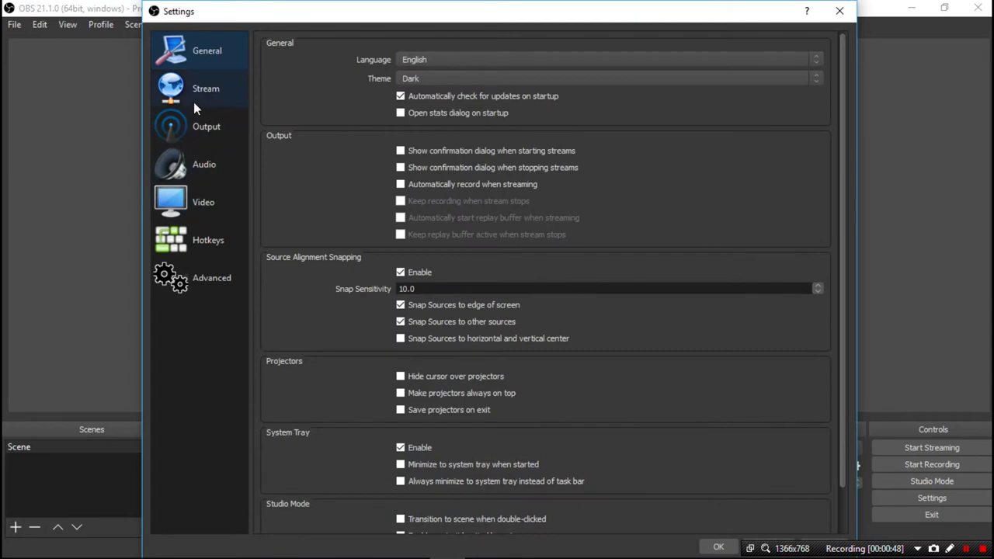
click(193, 102)
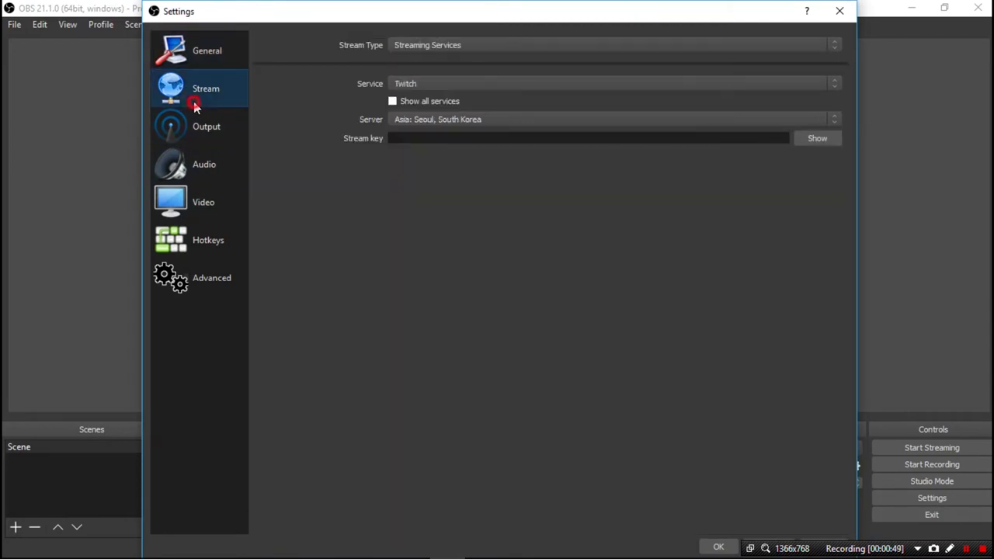
click(451, 84)
click(454, 83)
click(478, 44)
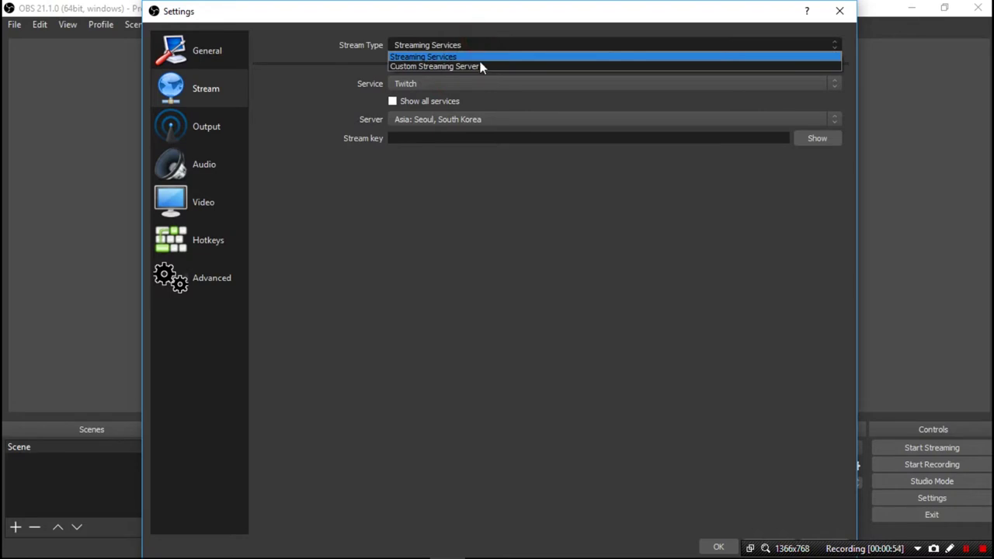
click(481, 66)
click(466, 47)
click(459, 58)
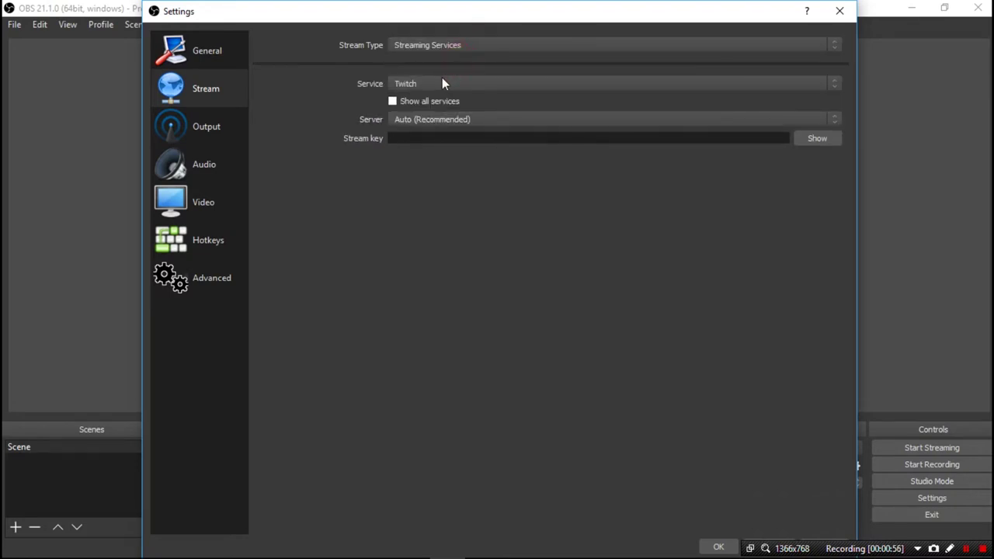
Set the streaming service to Facebook Live with the Default server.
click(441, 83)
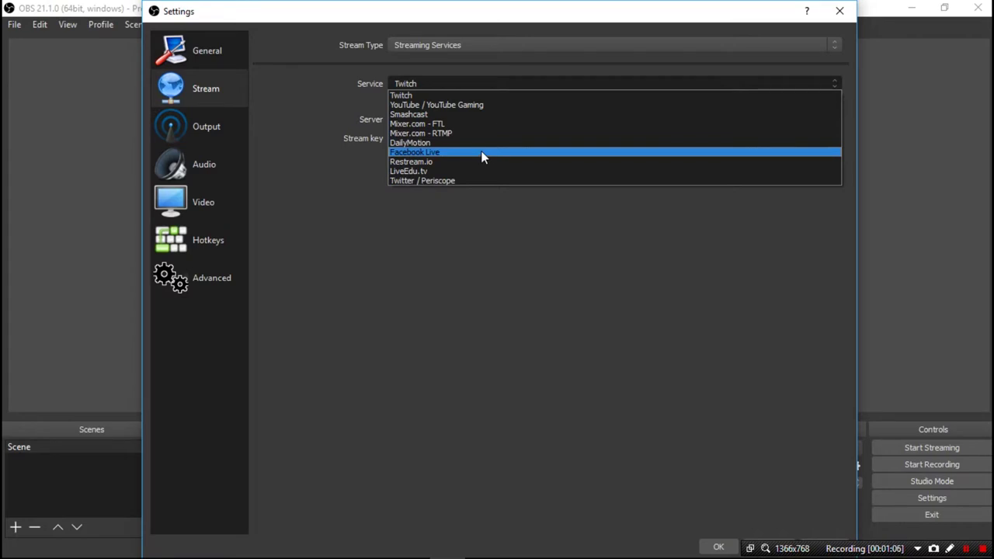
click(481, 152)
click(431, 119)
click(431, 119)
click(431, 119)
click(431, 119)
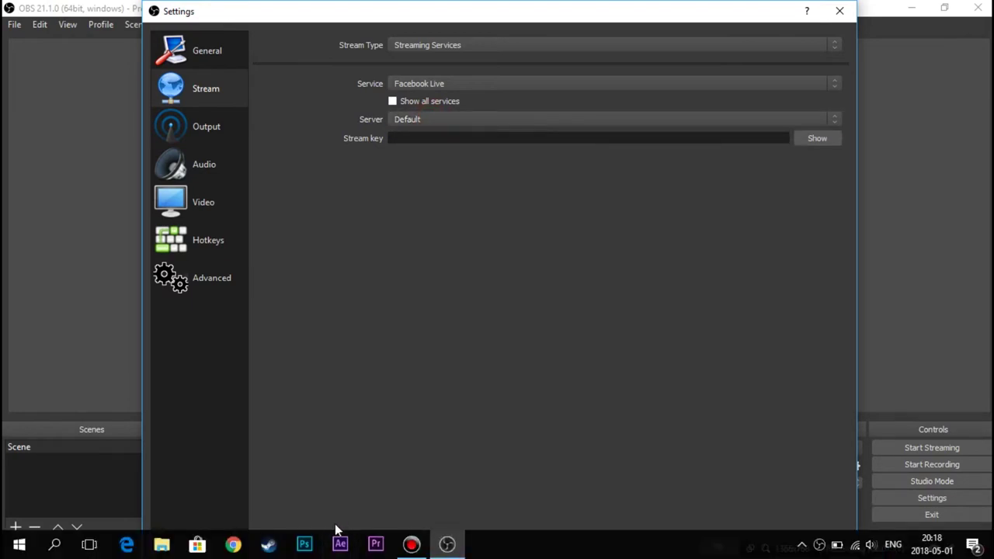
Open Google Chrome in a maximized window and go to facebook.com.
click(233, 545)
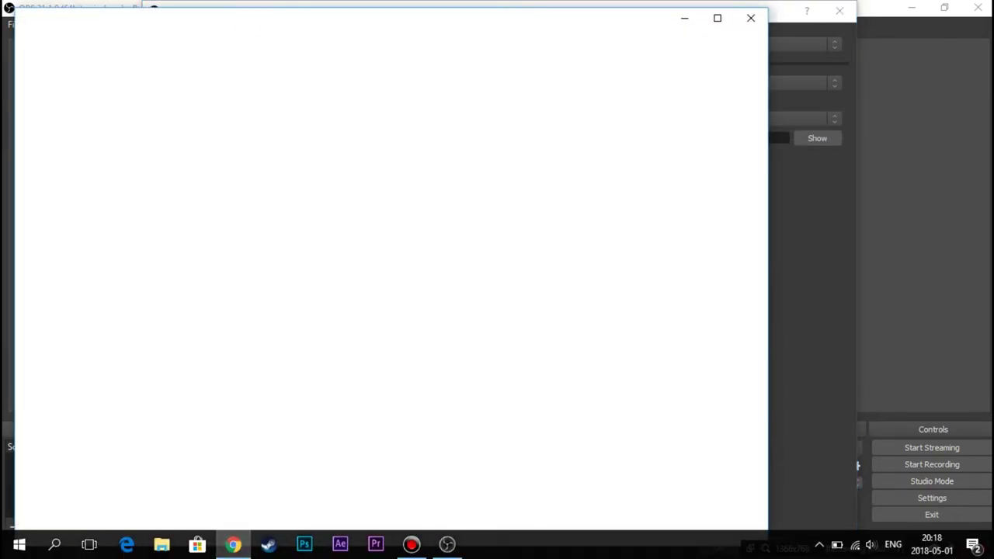
double_click(243, 22)
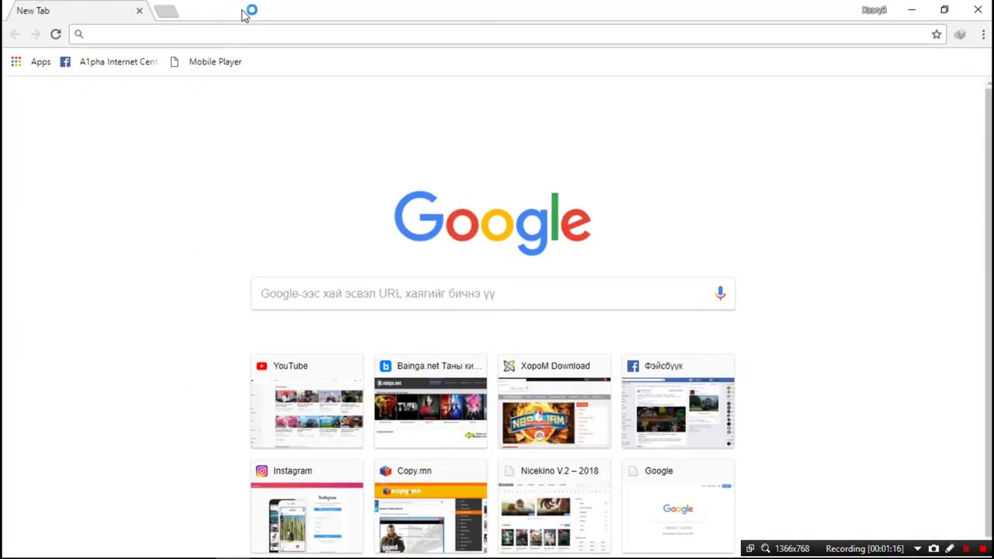
text(facebook.com)
key(Return)
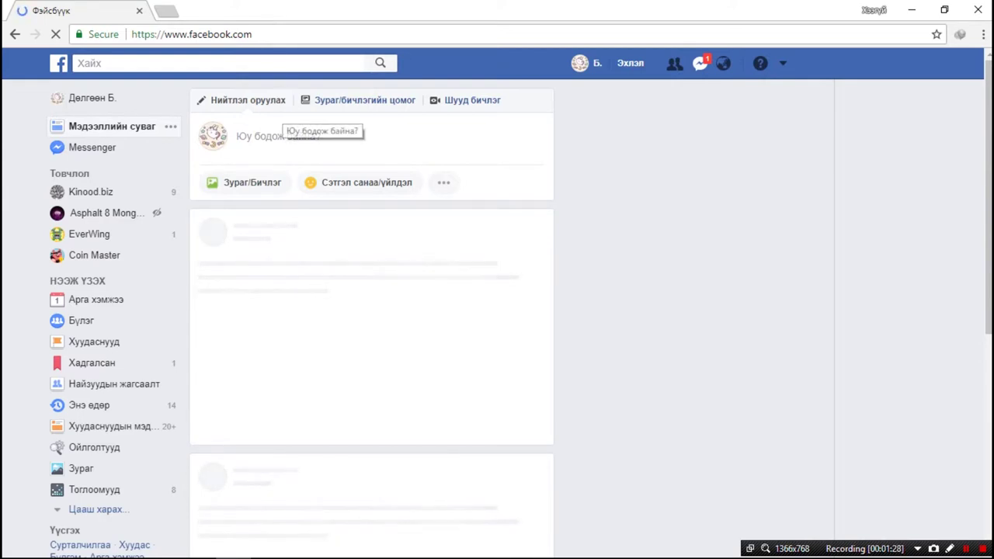
Open the Mongolian CS:GO Trading Group page from the news feed and find its post composer.
click(195, 62)
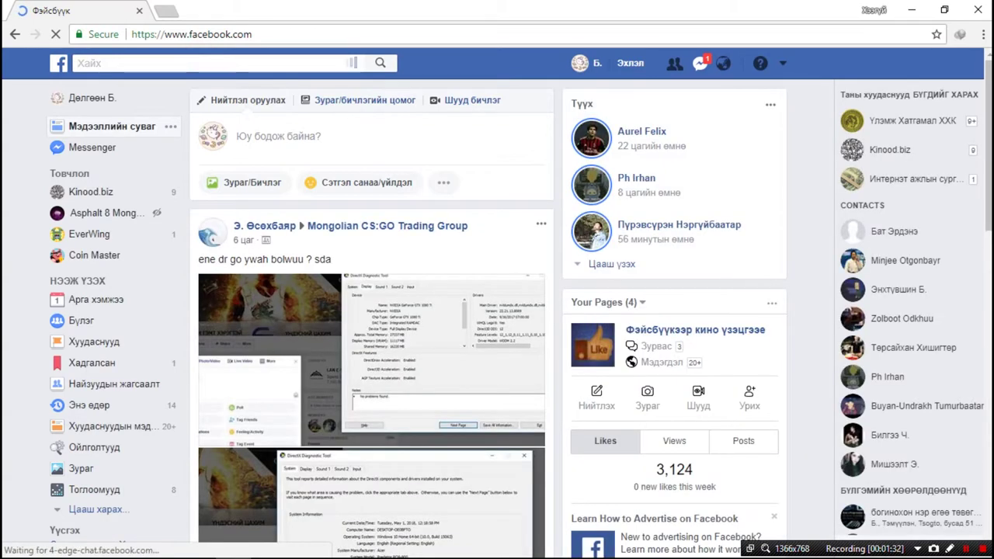
click(366, 225)
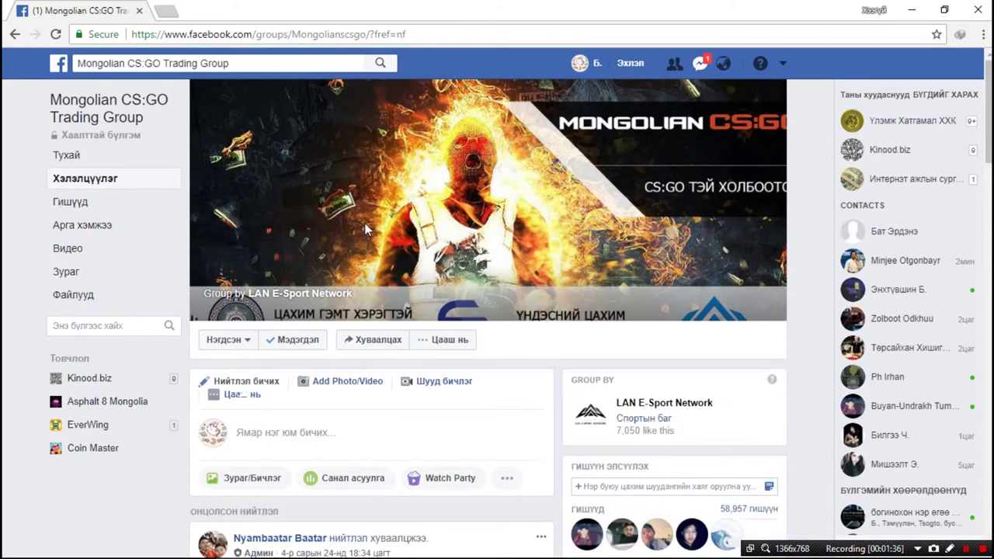
scroll(368, 234, down, 1)
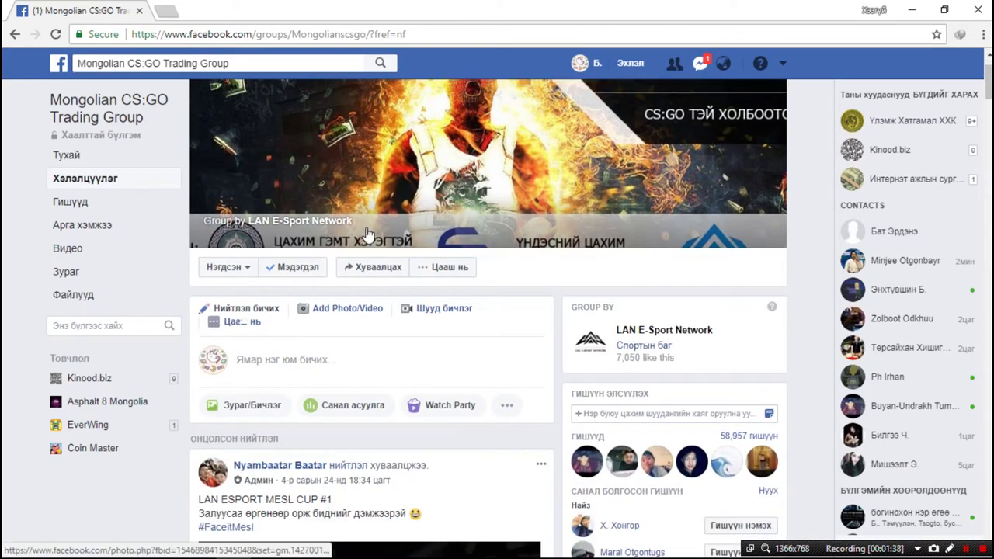
scroll(368, 235, down, 4)
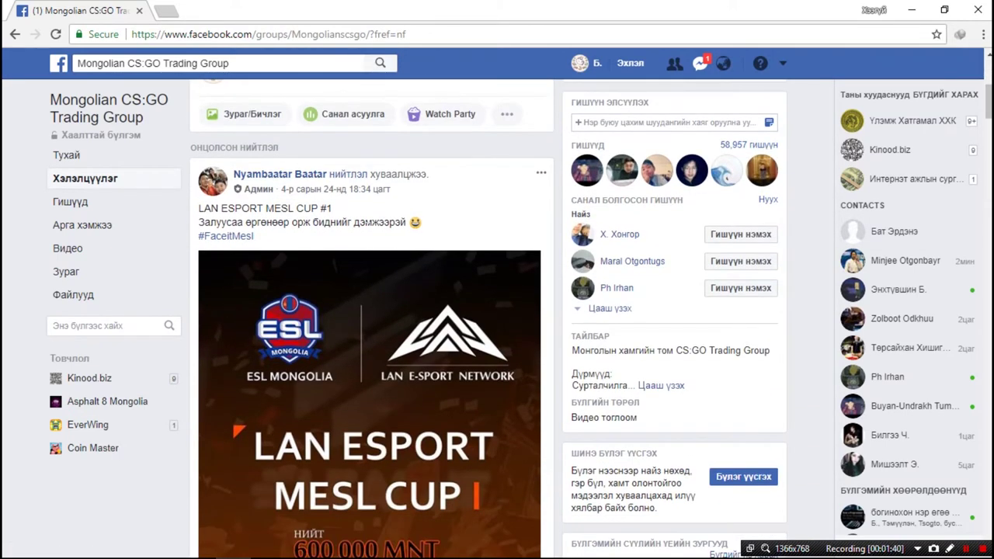
scroll(368, 235, down, 1)
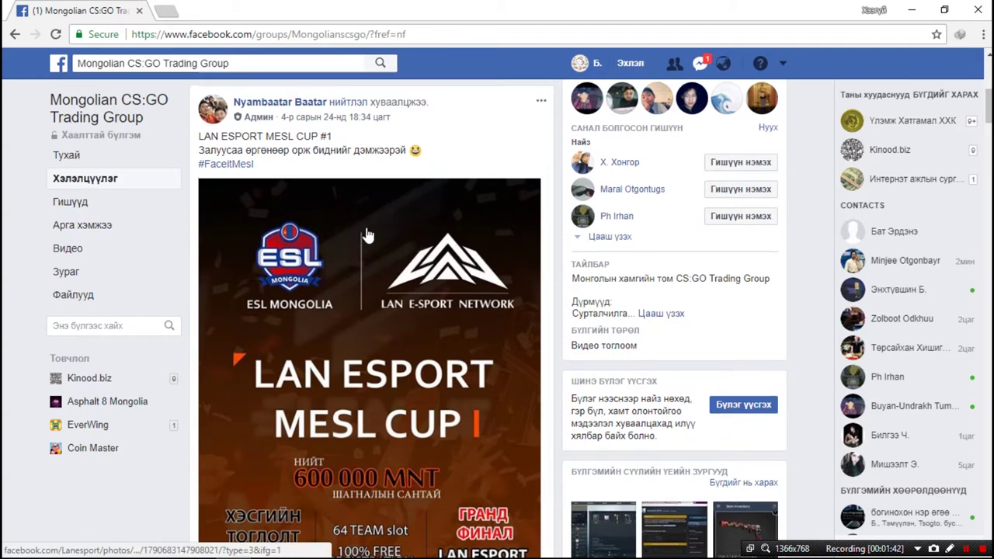
scroll(367, 234, up, 3)
scroll(374, 226, up, 1)
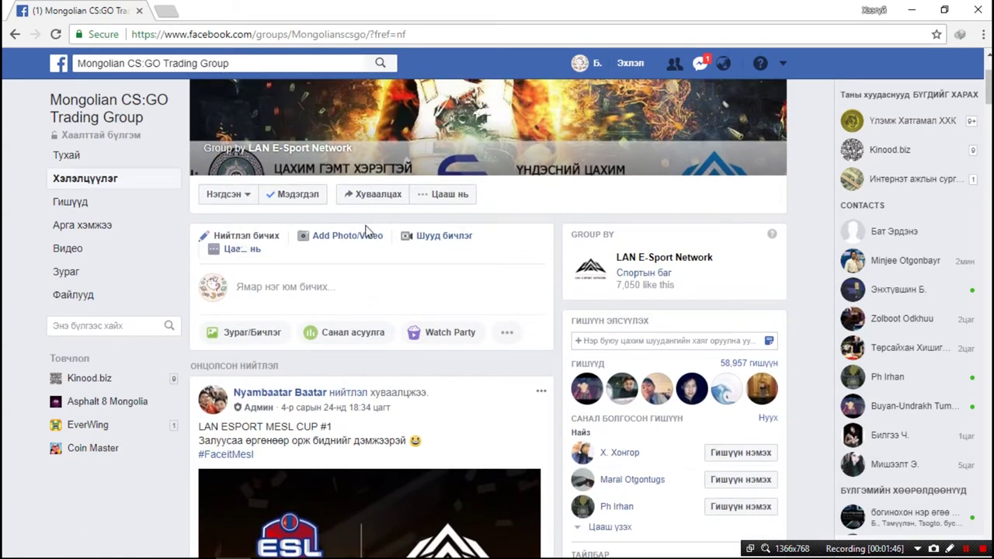
Start a live video in the group and allow Facebook to use the microphone and camera.
click(425, 241)
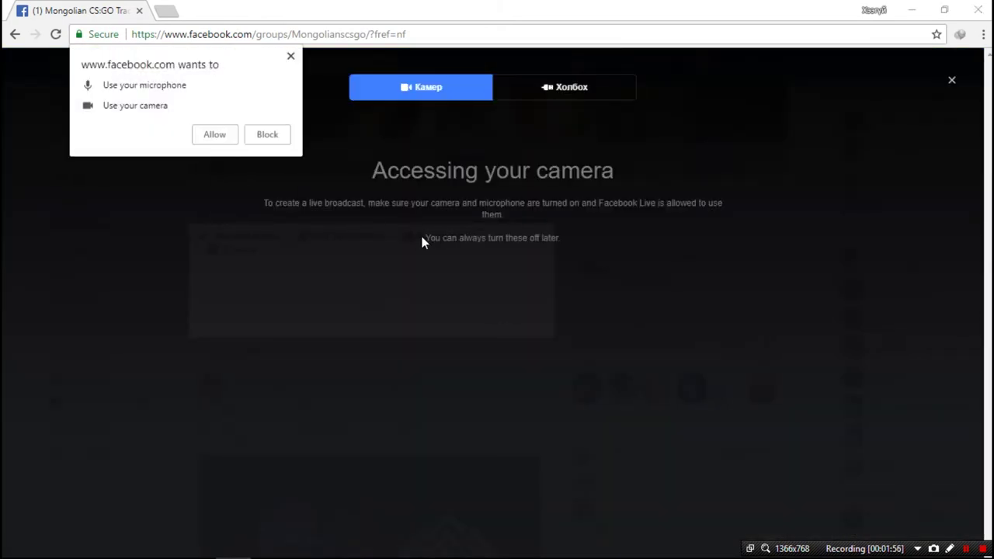
click(117, 87)
click(205, 134)
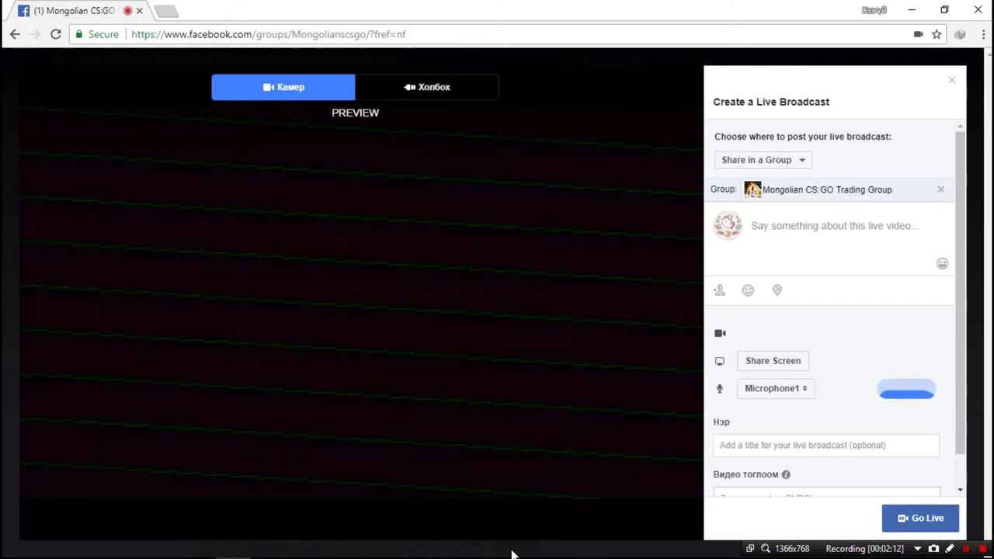
Switch the live broadcast setup to the external software connection, dismiss the persistent key tip, and copy the stream key.
click(448, 97)
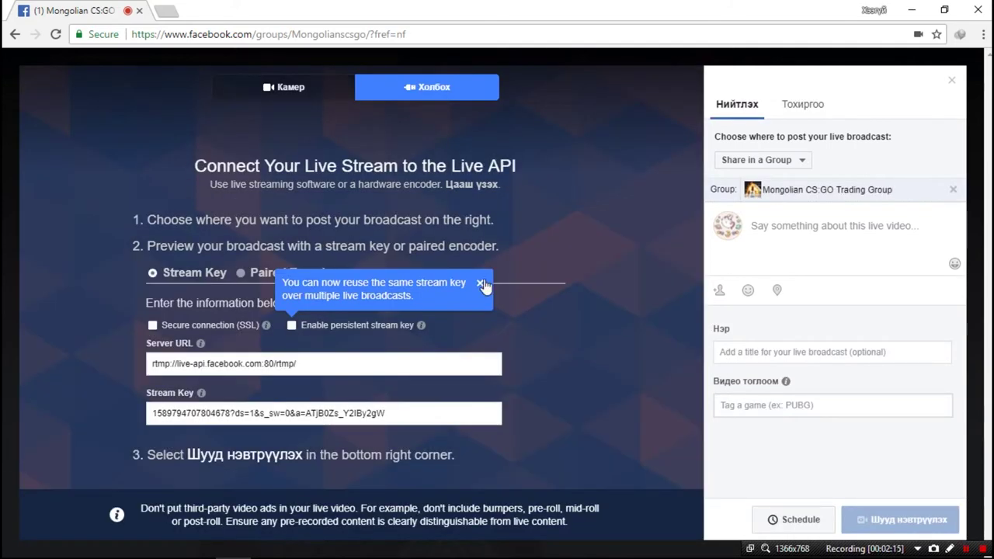
click(480, 283)
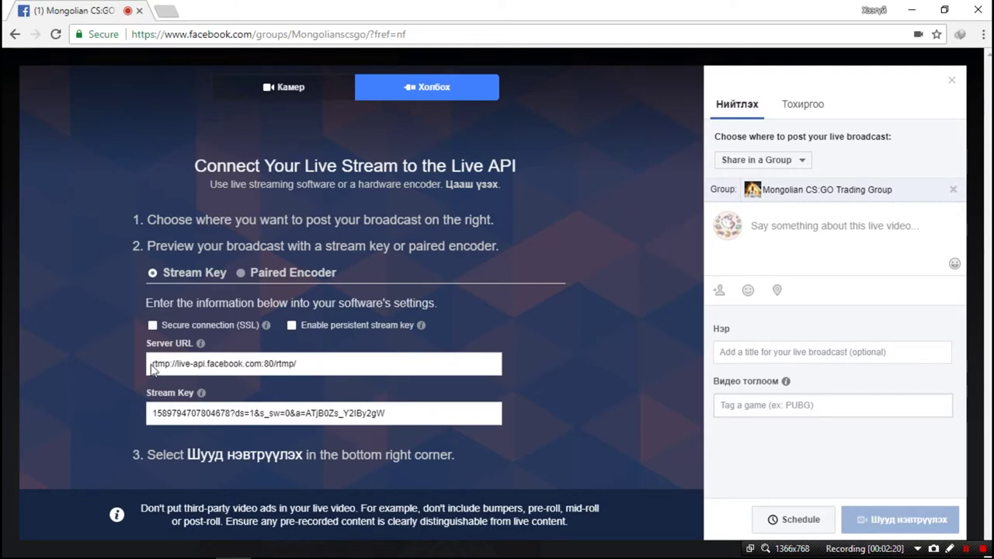
drag(152, 367, 287, 381)
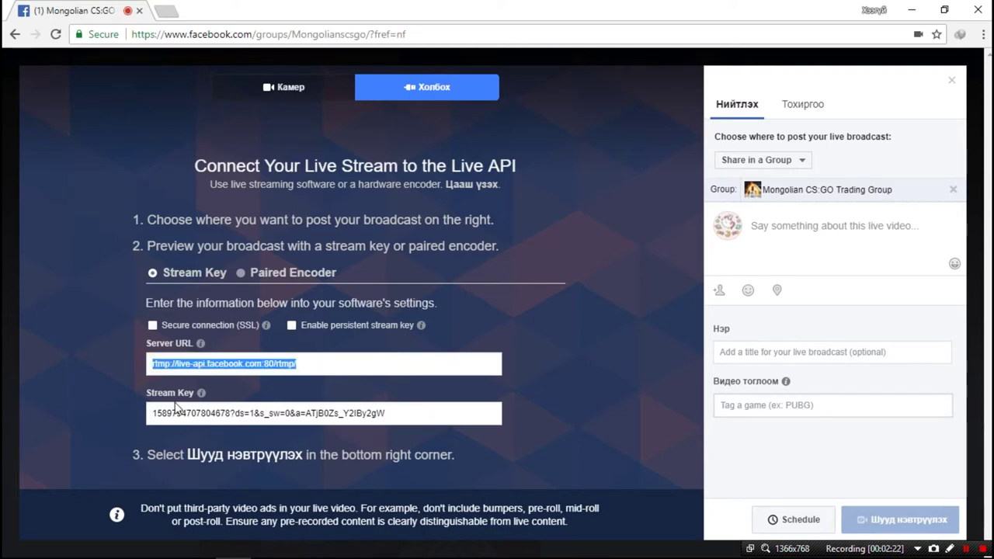
drag(152, 413, 385, 414)
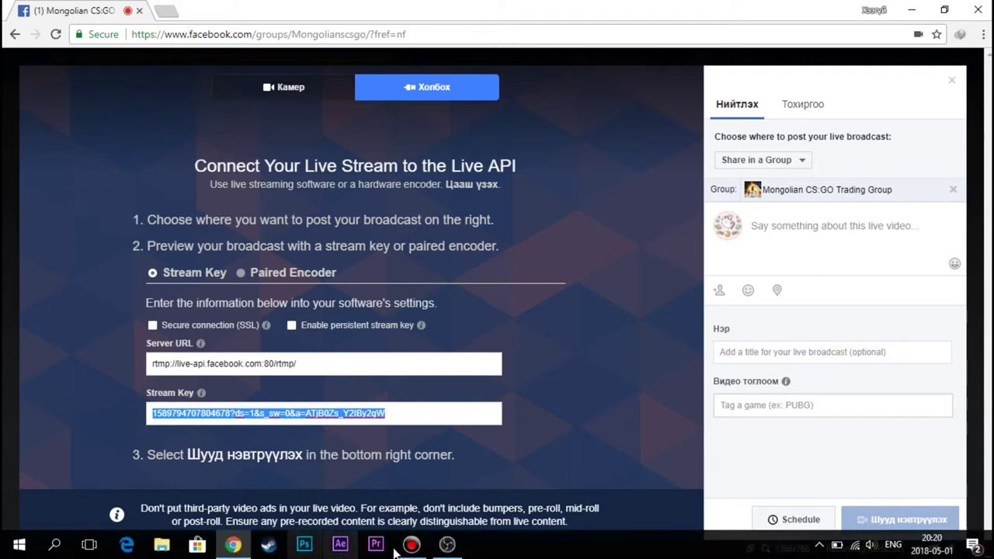
Switch to OBS, paste the Facebook stream key into the Stream settings, and apply and close the settings.
click(447, 544)
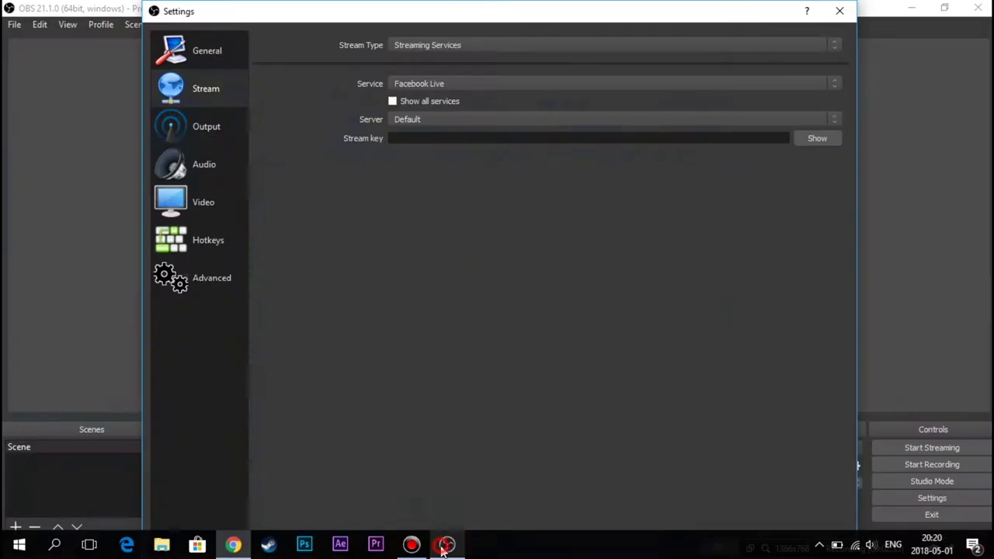
click(428, 137)
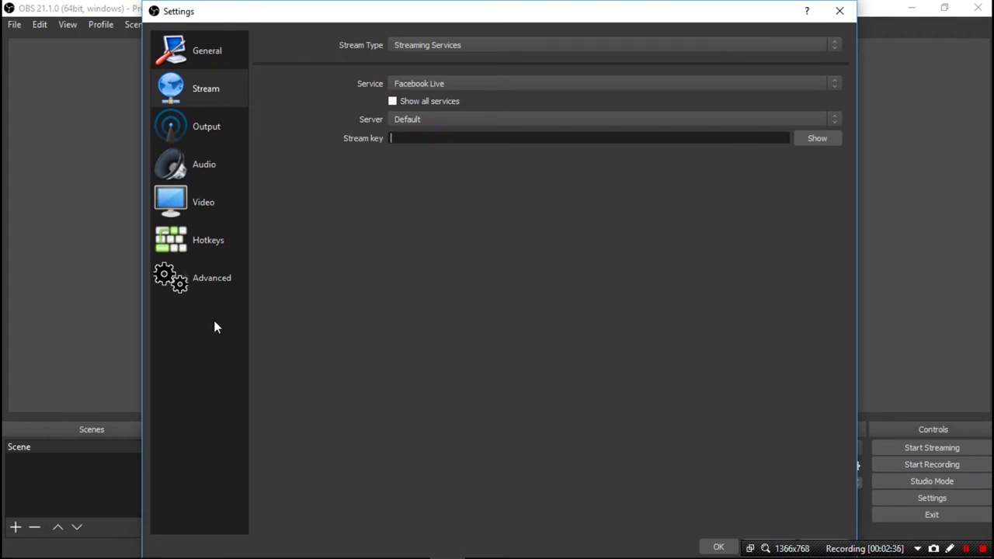
key(ctrl+v)
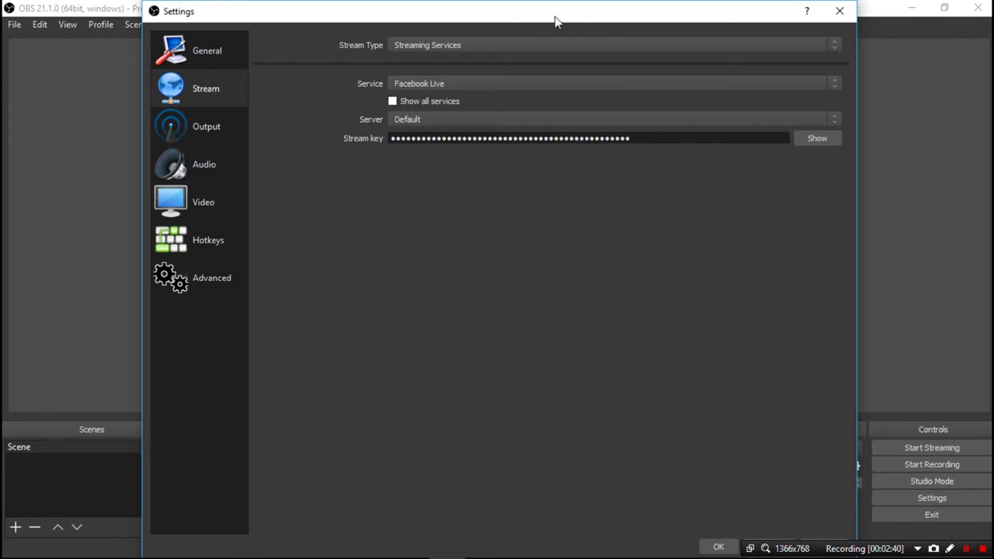
drag(473, 13, 388, 14)
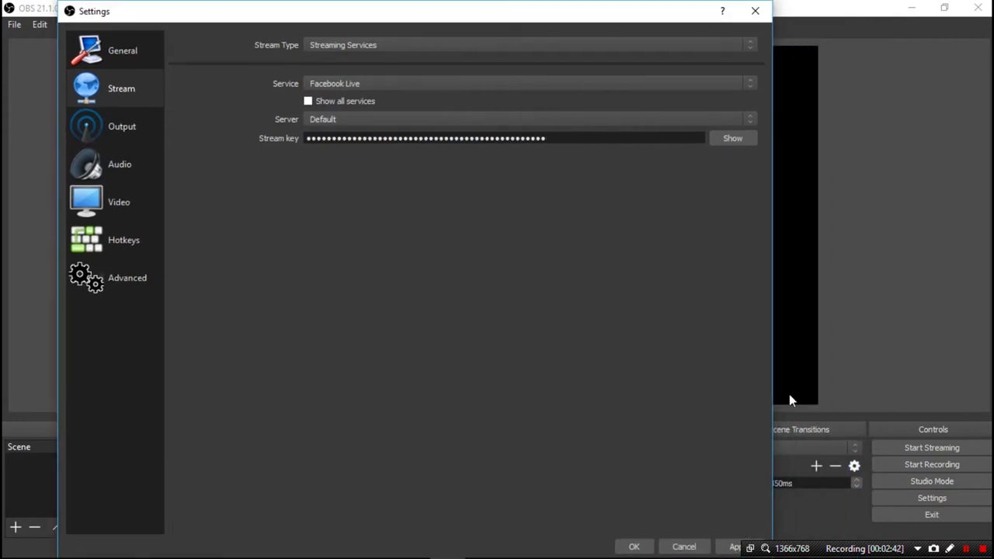
click(736, 546)
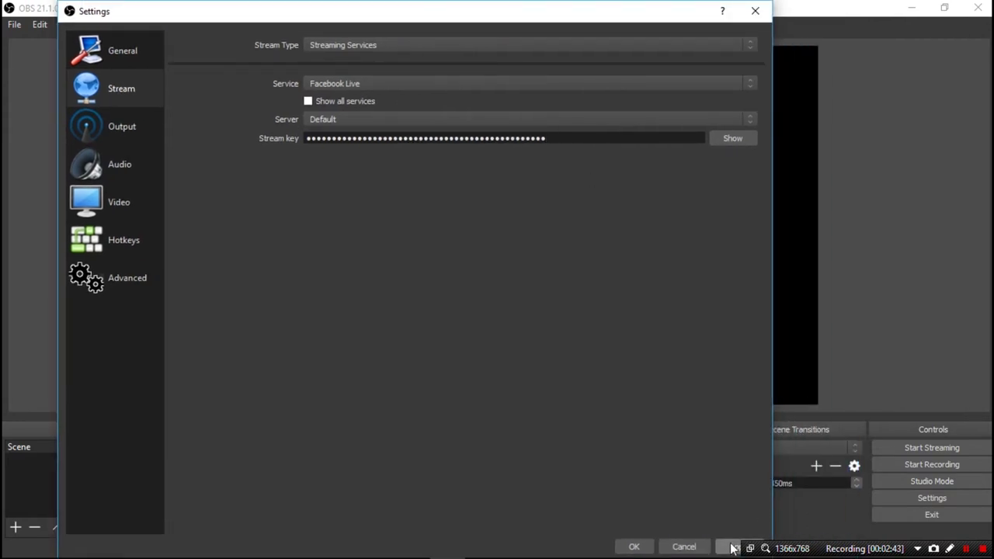
click(635, 546)
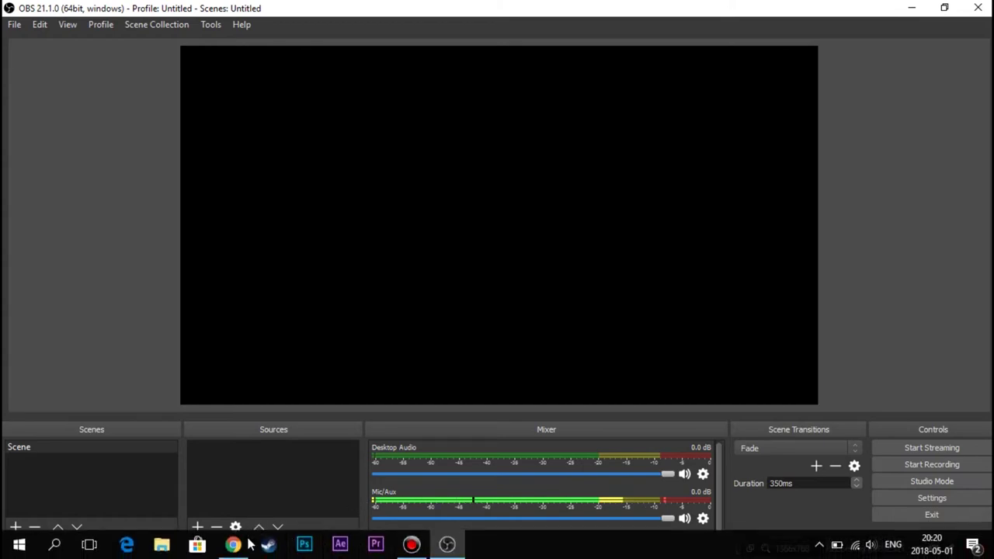
Switch back to Chrome to view the Facebook live broadcast setup page.
click(242, 547)
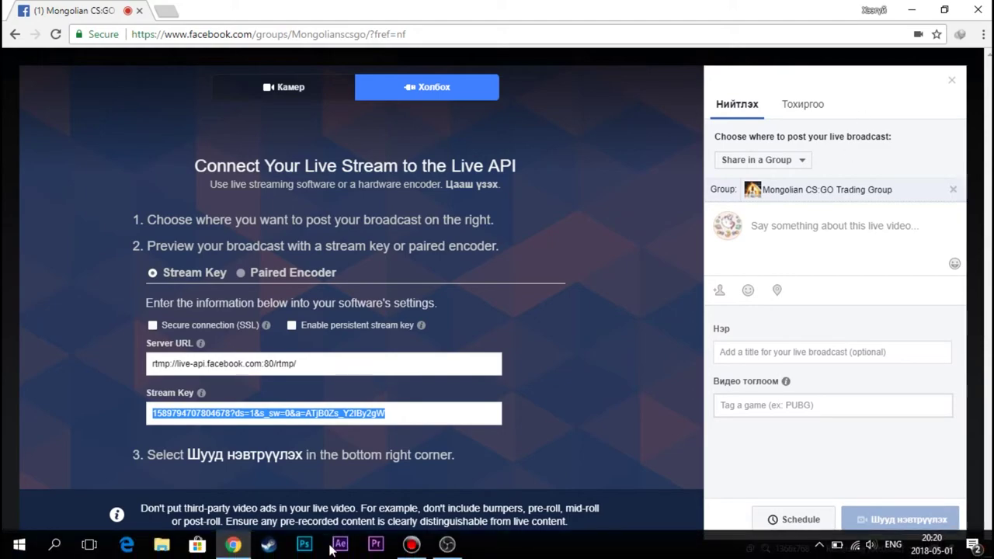
Switch to OBS and review the Stream settings for the Facebook Live service, closing the settings when done.
click(445, 548)
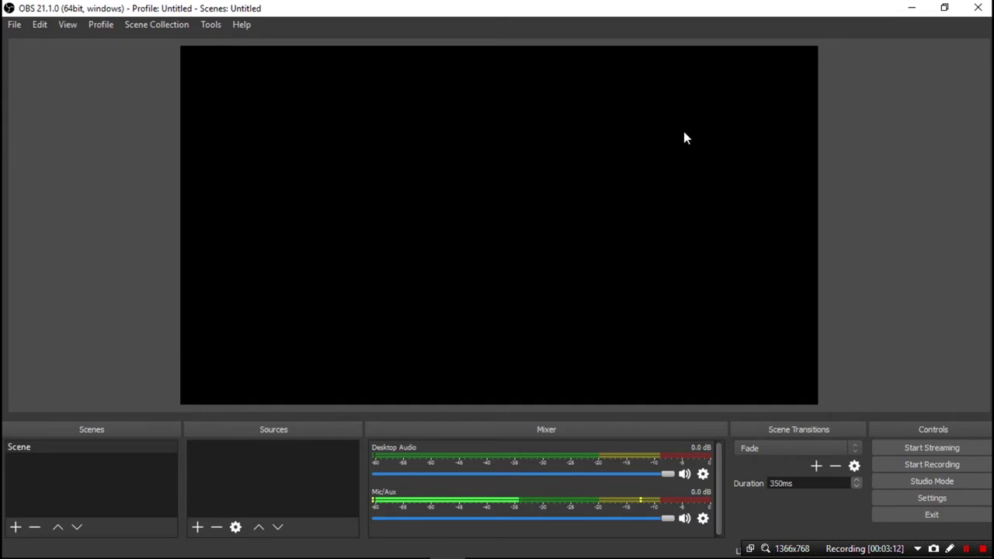
click(918, 497)
click(199, 104)
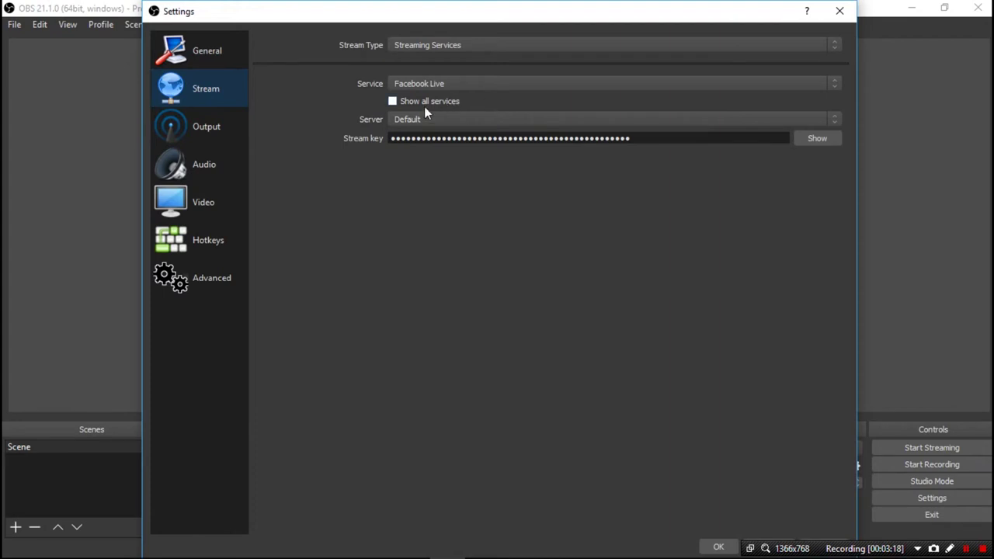
click(717, 547)
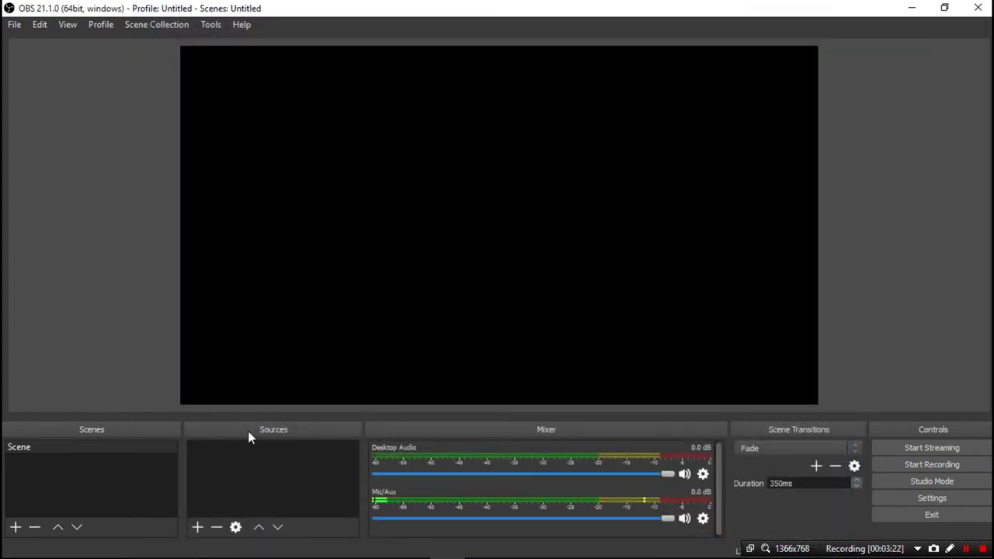
Add a new Display Capture source for Display 0 with cursor capture enabled.
click(197, 527)
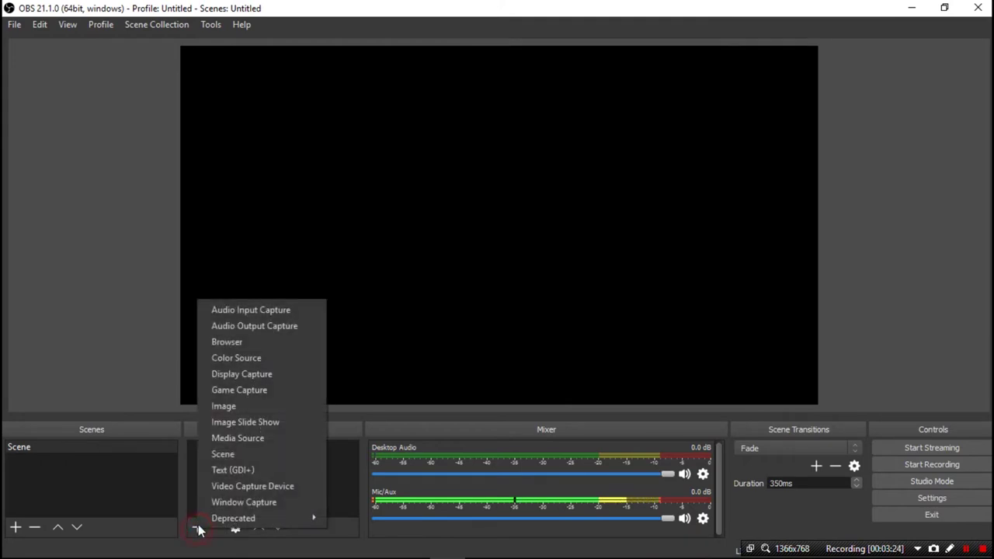
click(273, 374)
click(546, 388)
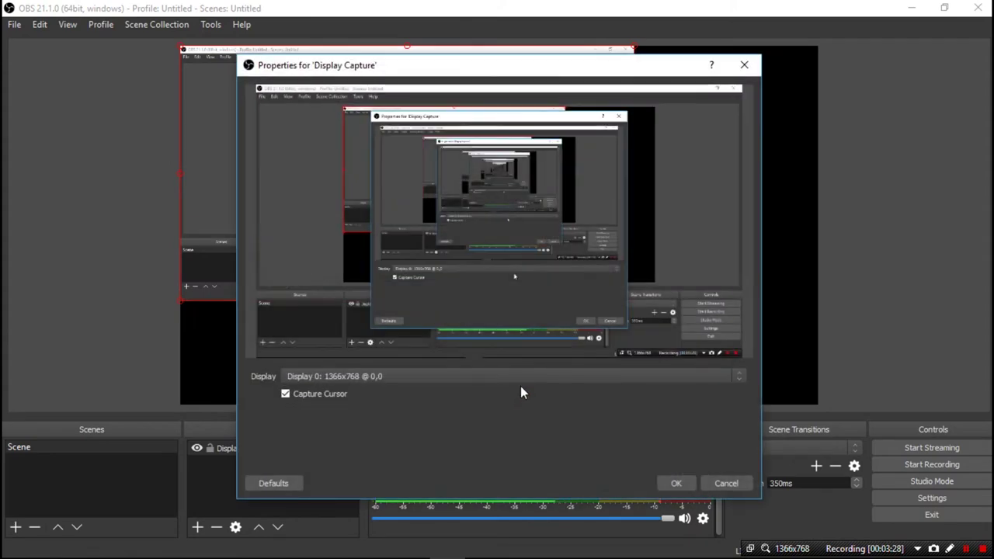
click(660, 483)
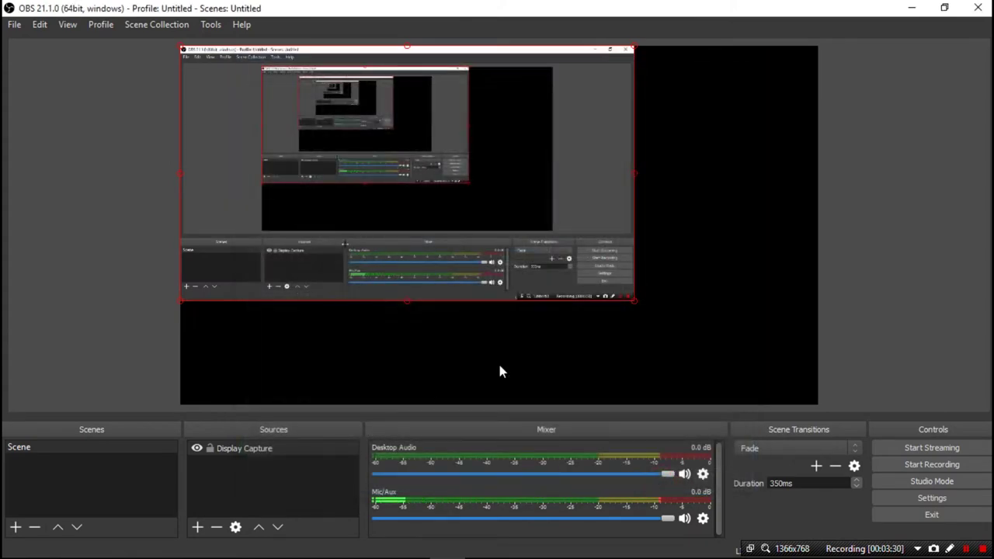
Enlarge the display capture in the preview so that it fills the whole canvas.
click(635, 301)
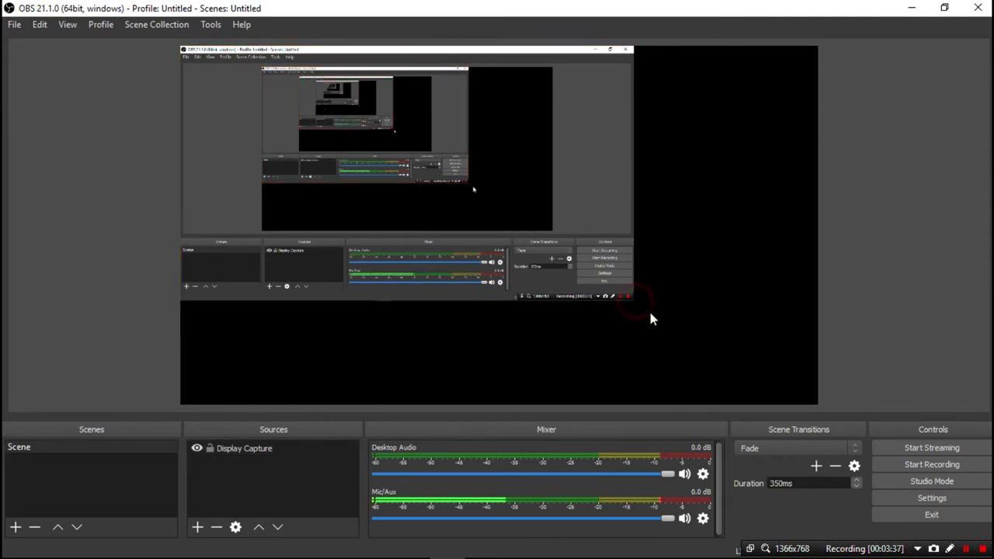
click(620, 277)
drag(635, 301, 811, 412)
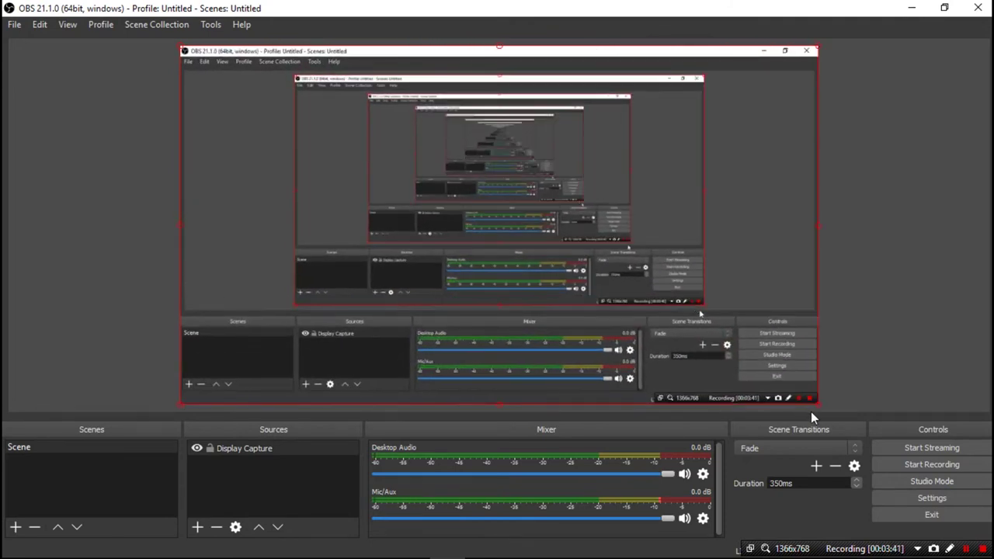
Add a new Video Capture Device source using the Integrated Webcam with its default settings.
click(267, 477)
click(198, 527)
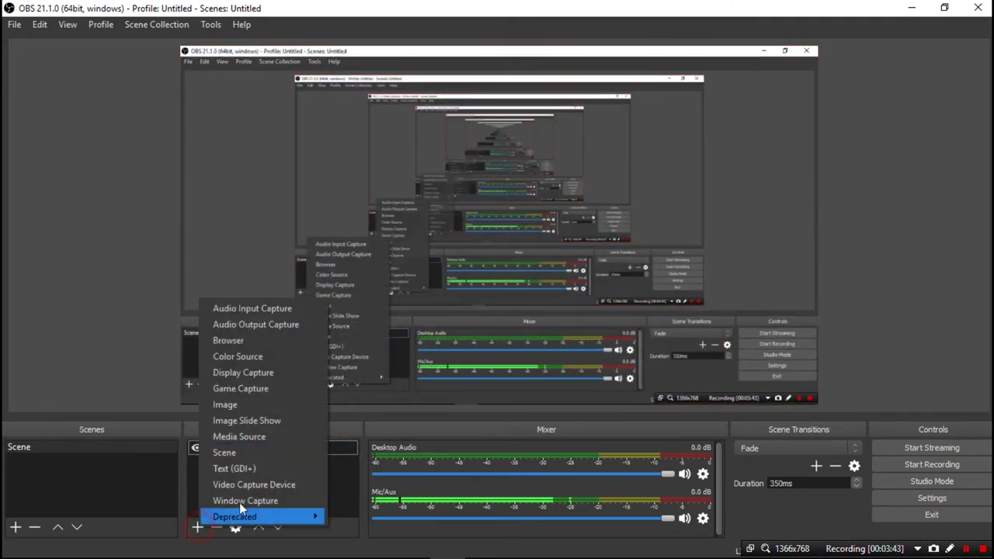
click(286, 490)
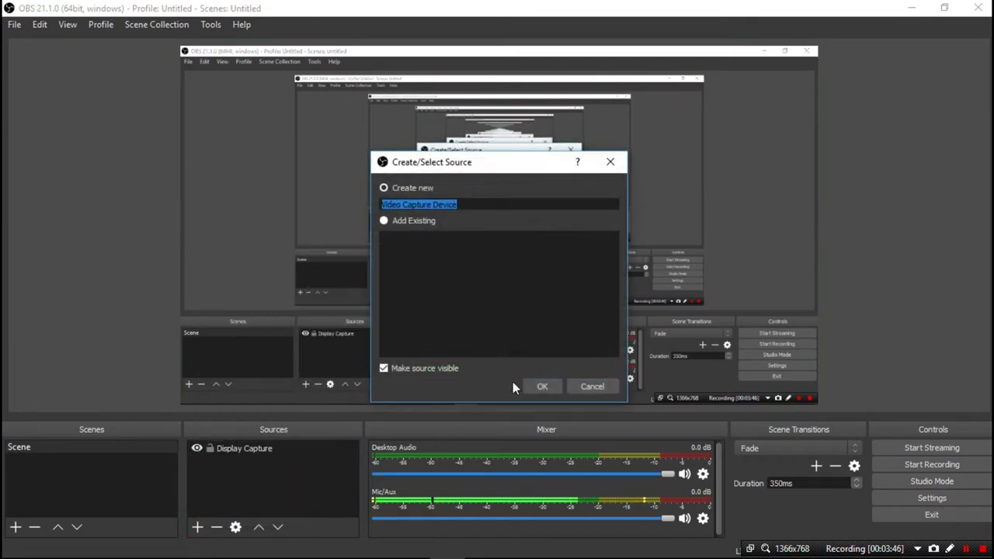
click(544, 383)
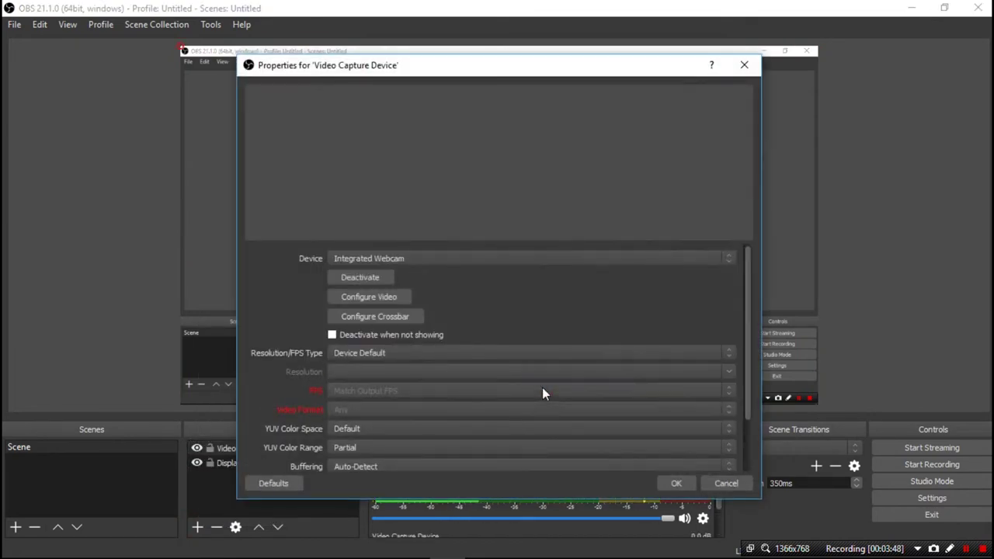
click(677, 483)
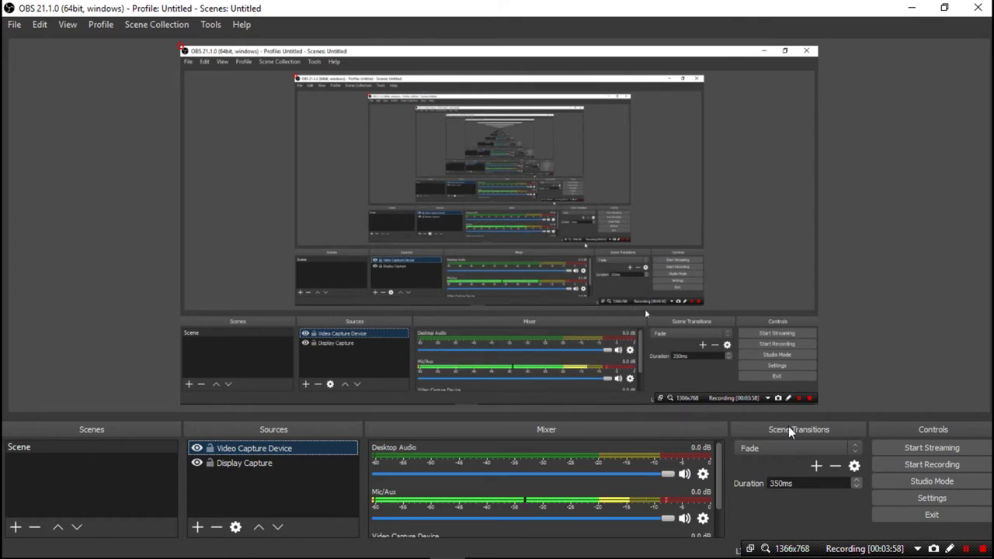
Start streaming from OBS and switch to the Facebook live setup page in Chrome.
click(905, 451)
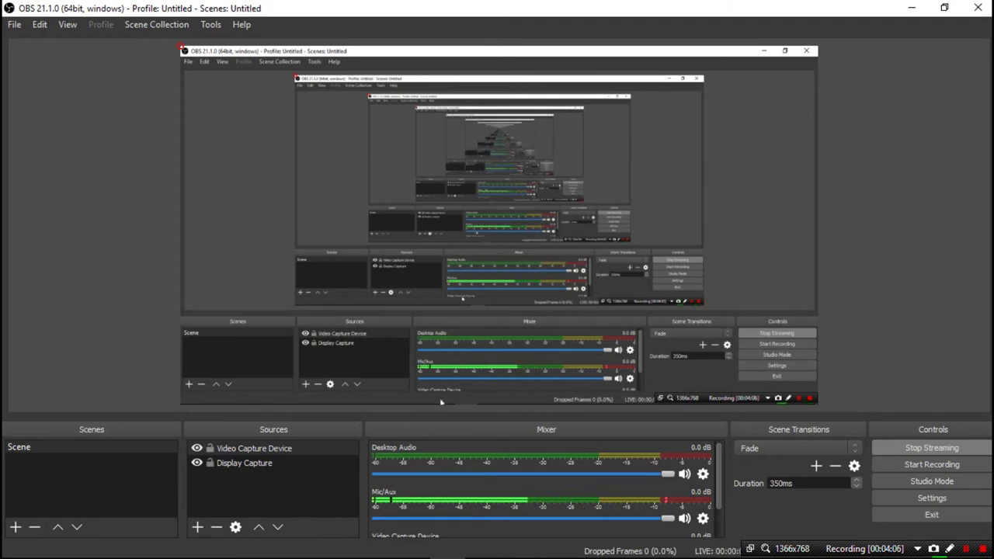
mouse_move(411, 553)
click(233, 545)
click(311, 413)
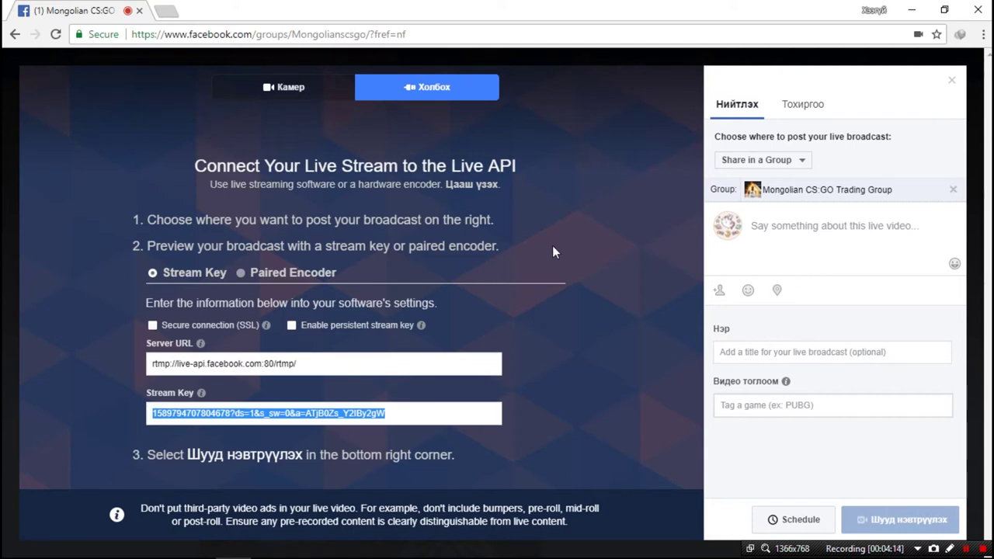
Enter "asd" as the live video's description and title, and tag the game Asdivine Cross.
mouse_move(428, 553)
click(811, 225)
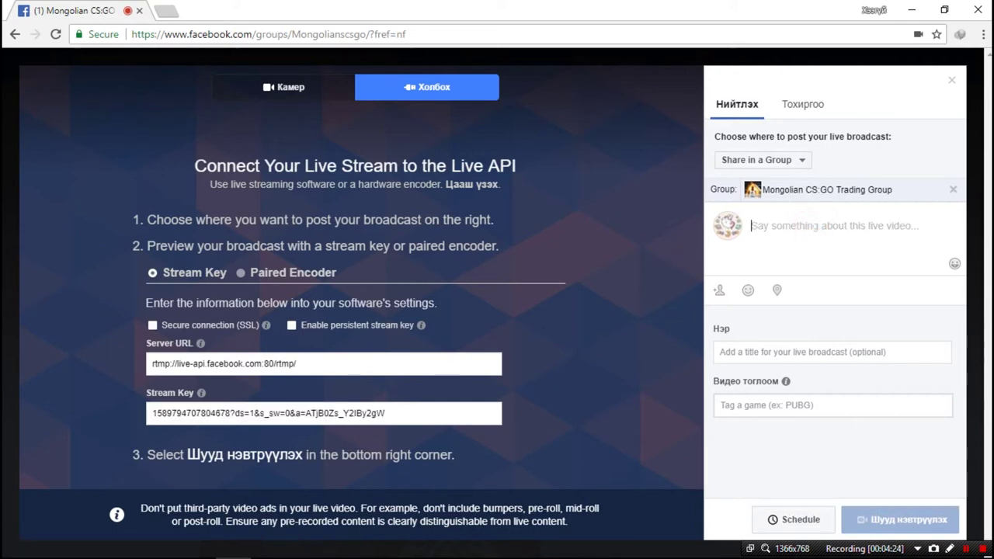
text(asd)
click(791, 352)
text(asd)
click(788, 404)
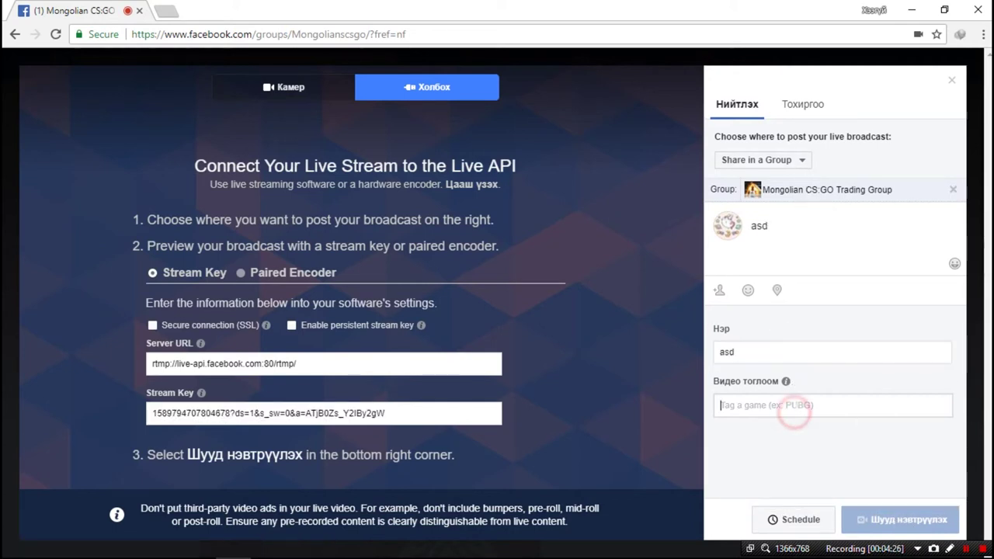
text(as)
key(alt+Tab)
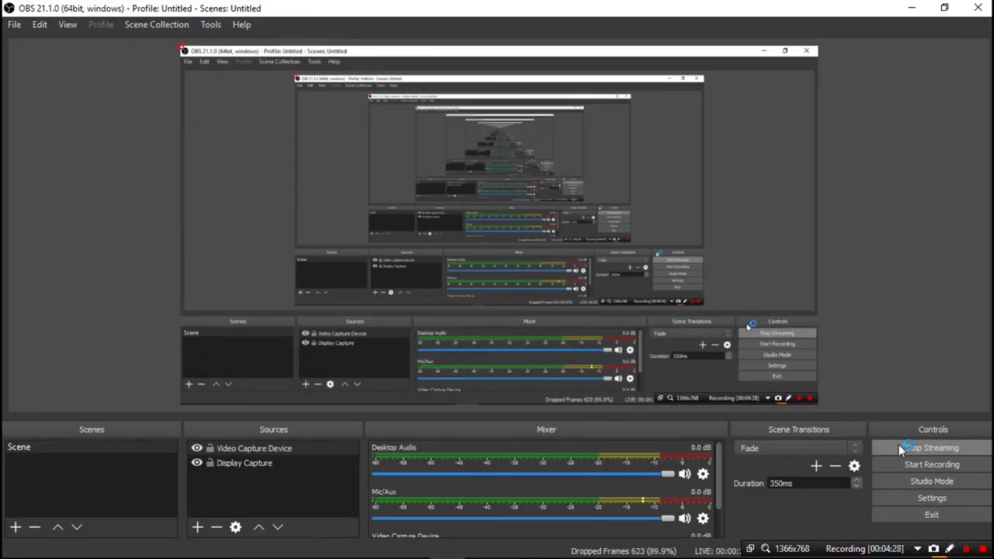
key(alt+Tab)
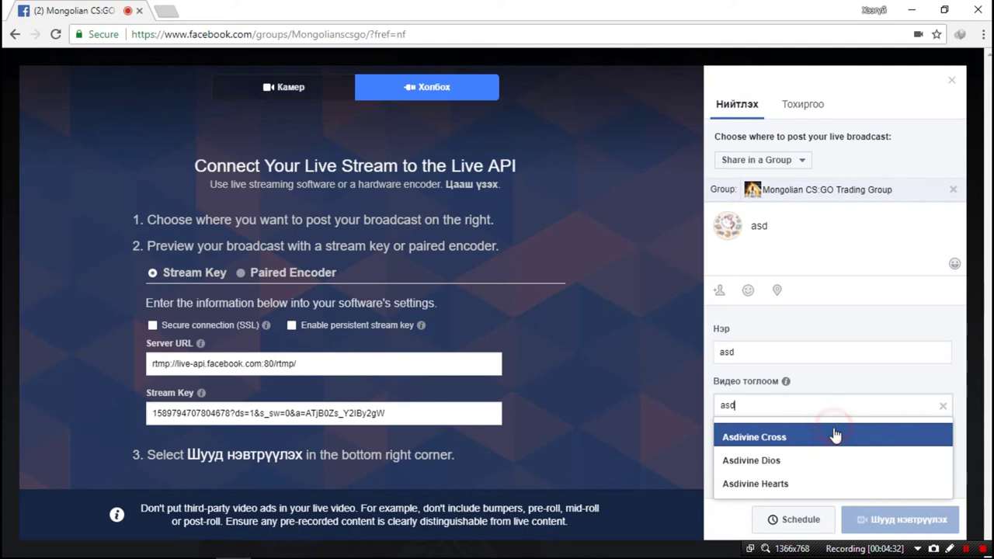
click(834, 434)
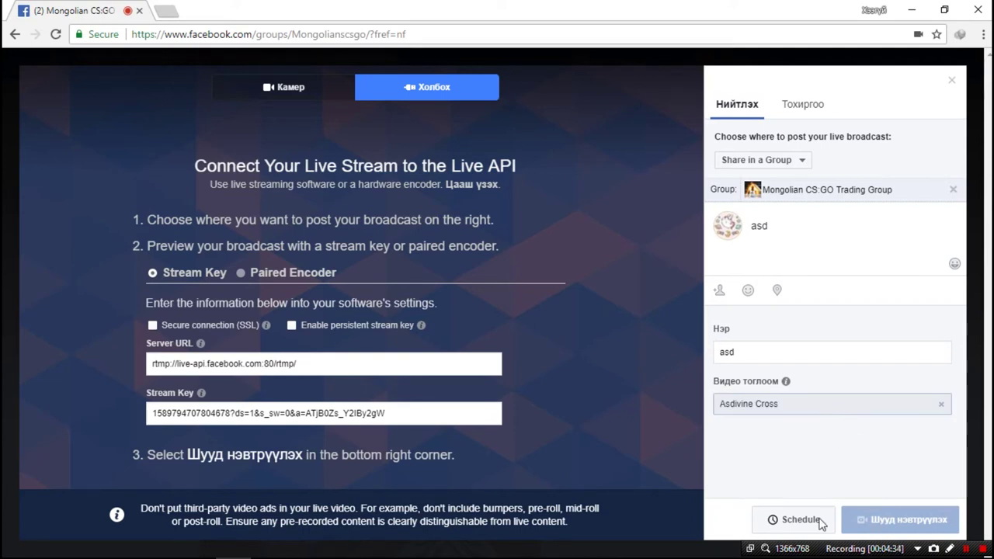
Check the running stream in OBS and return to Facebook to view the broadcast preview.
click(355, 412)
key(alt+Tab)
key(alt+Tab)
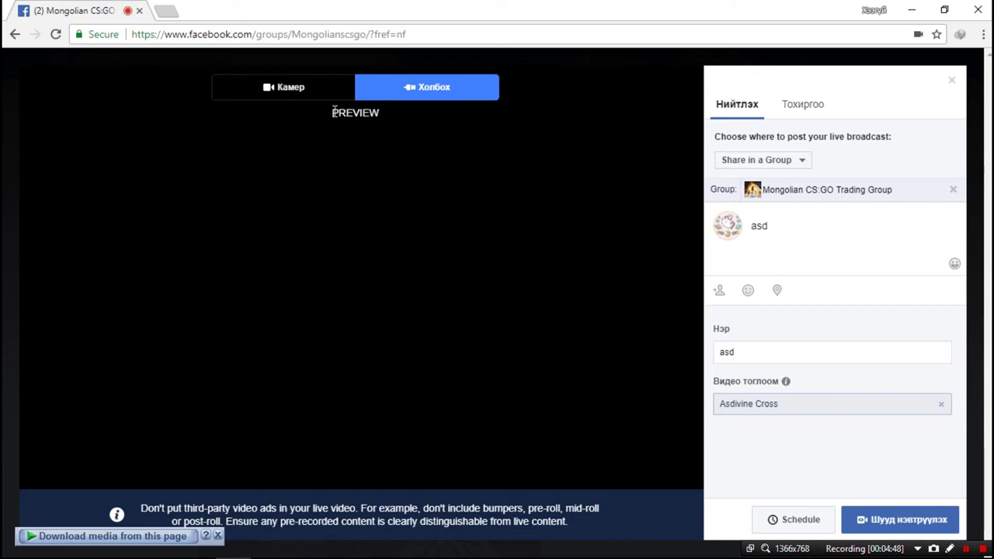
double_click(334, 112)
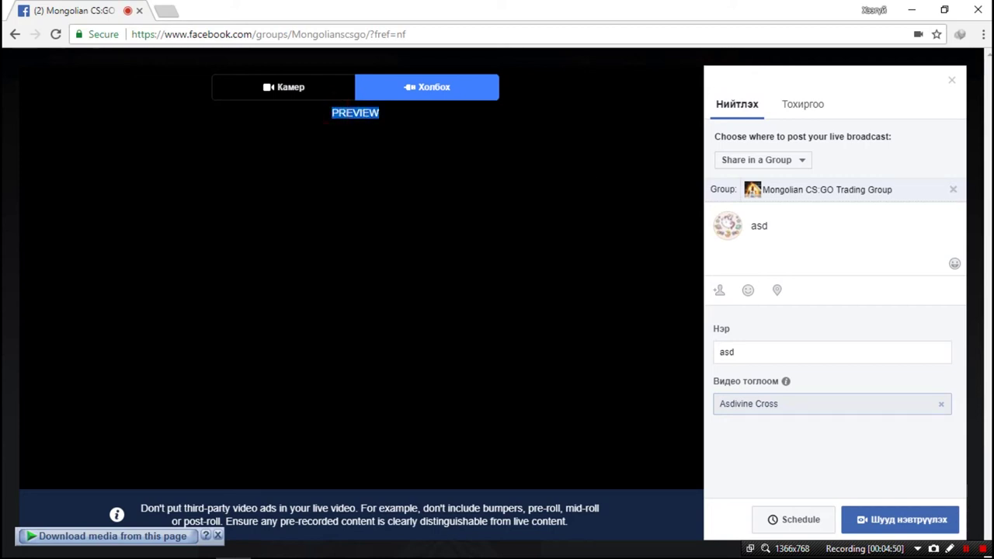
Change the description to "hamt ranked darah hun bnu hahaha" and the title to "csgo", and go live in the group.
click(792, 226)
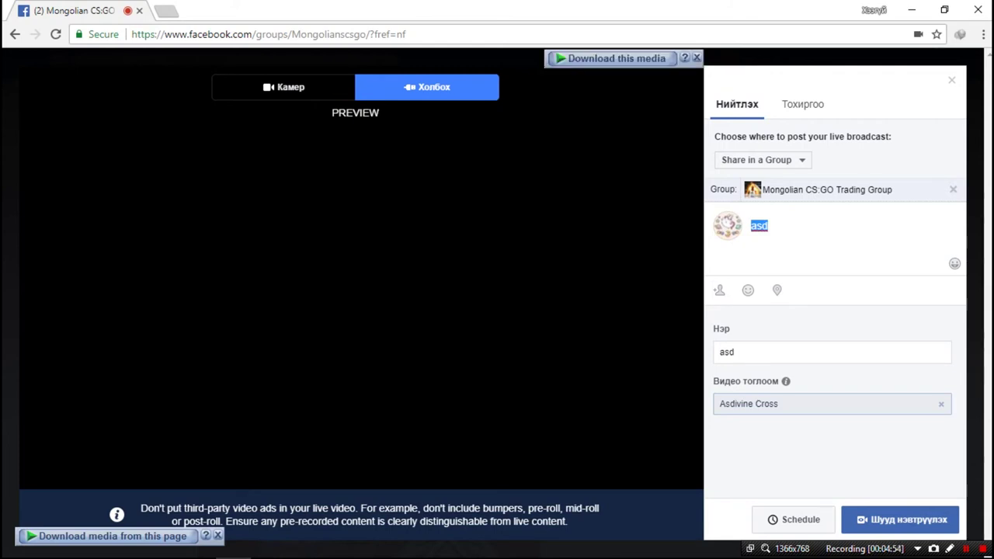
text(hamt rank)
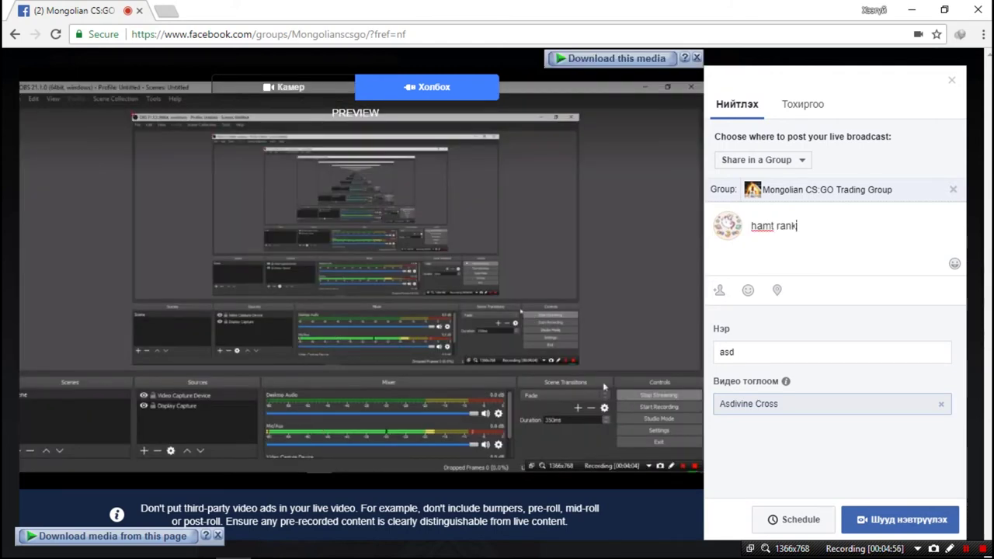
text(ed darah hun bnu hahaha)
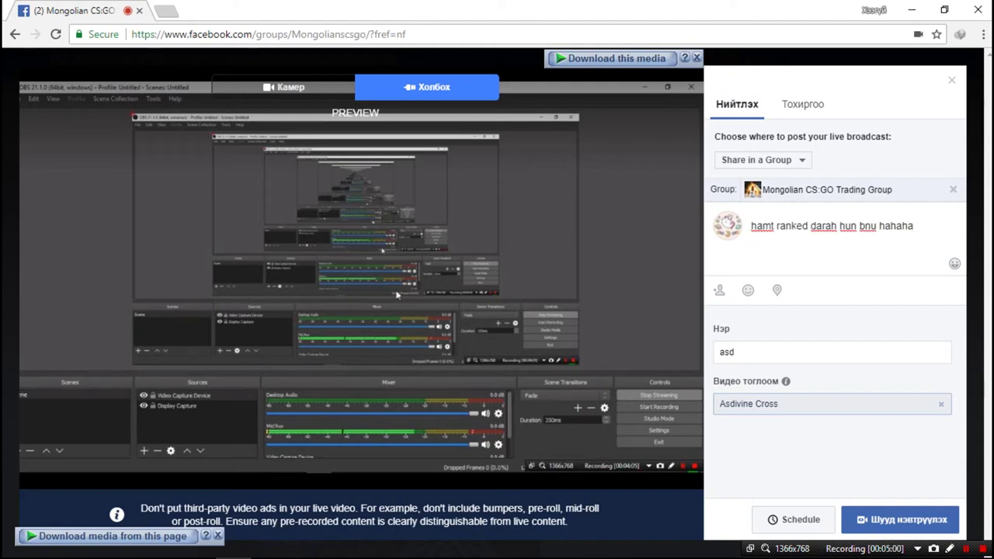
double_click(771, 349)
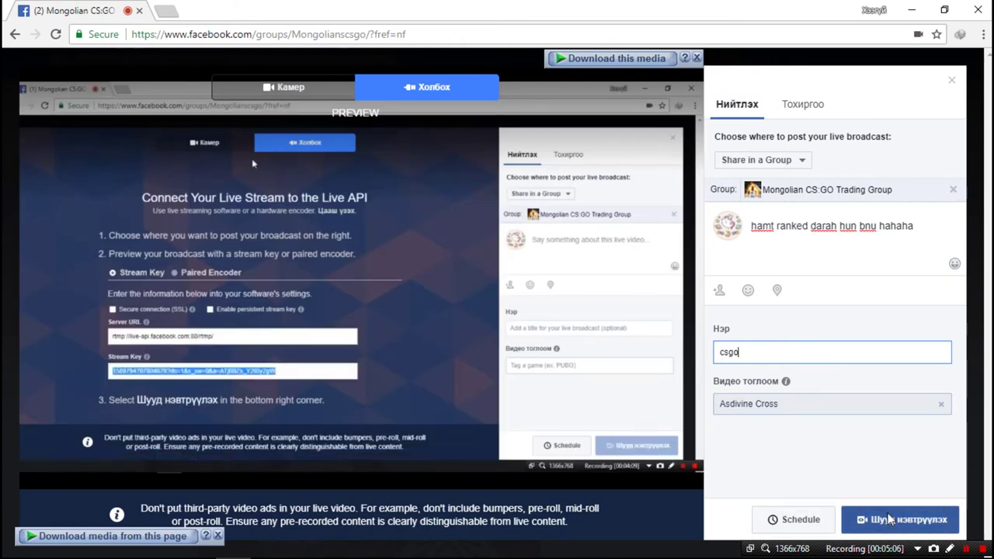
click(889, 520)
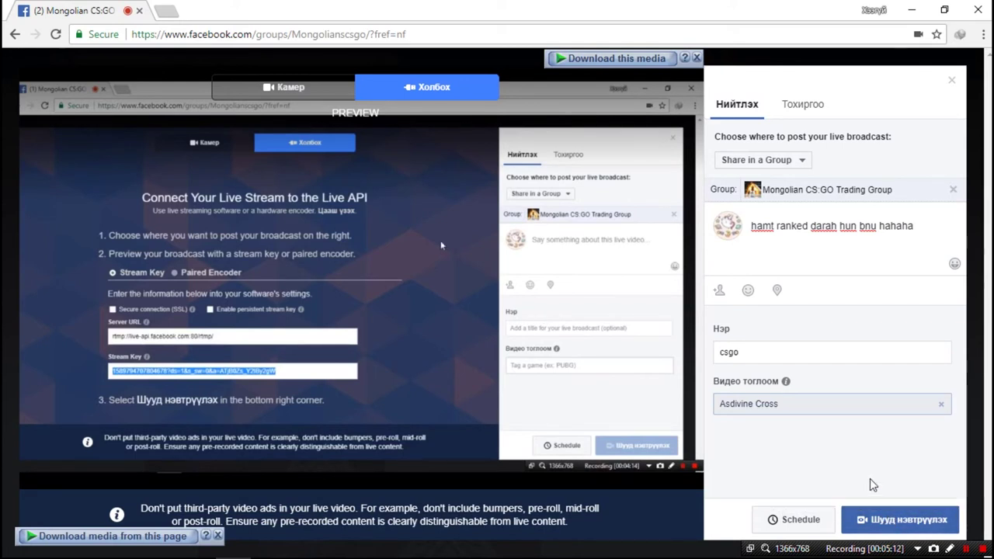
click(901, 522)
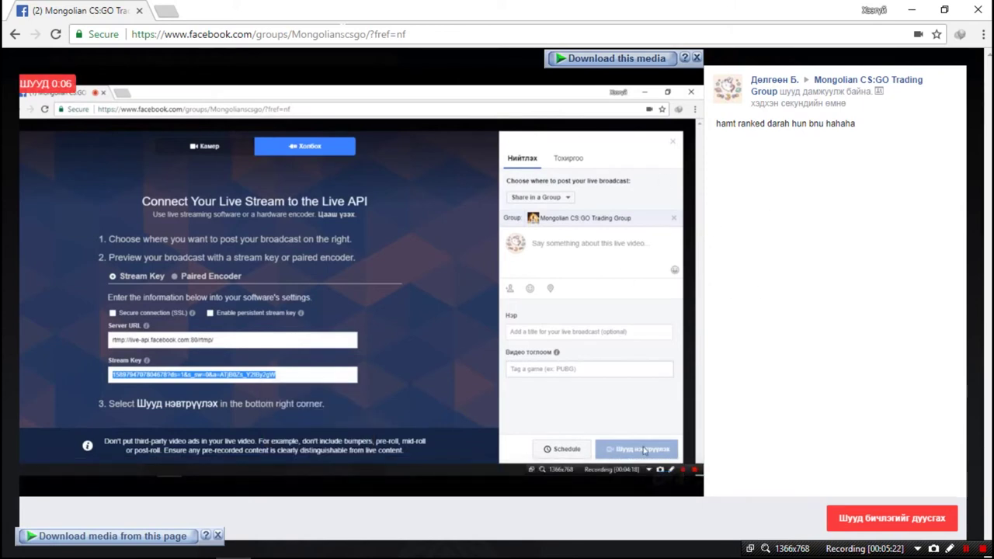
Open facebook.com in a new browser tab and search for "mongolian cs:go trading group".
click(165, 11)
text(facebook.com)
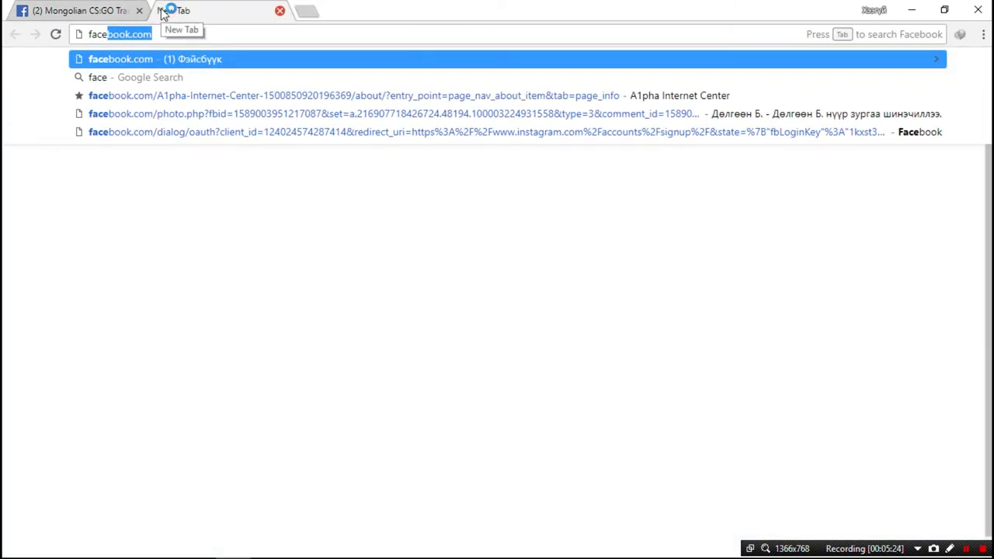
key(Return)
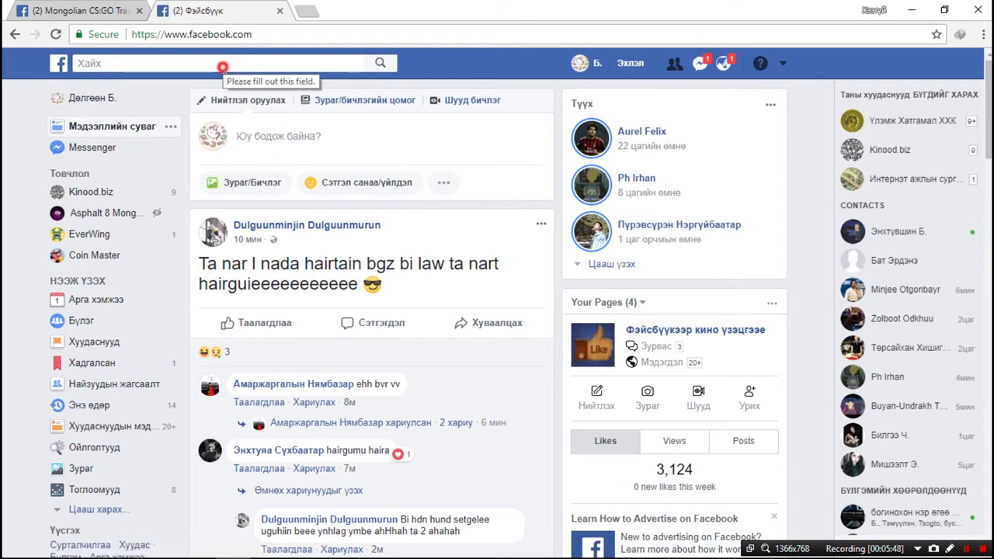
click(223, 63)
text(cs go)
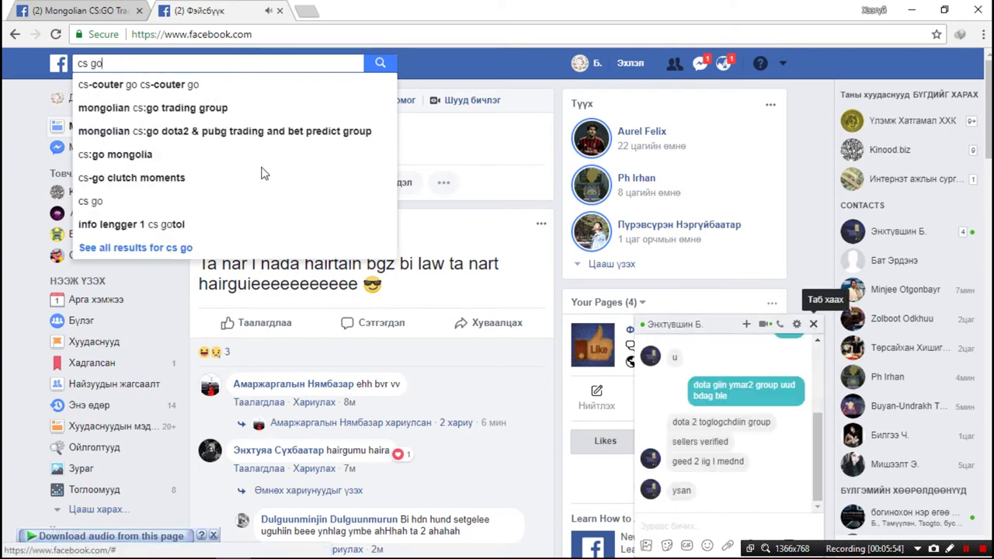
click(159, 107)
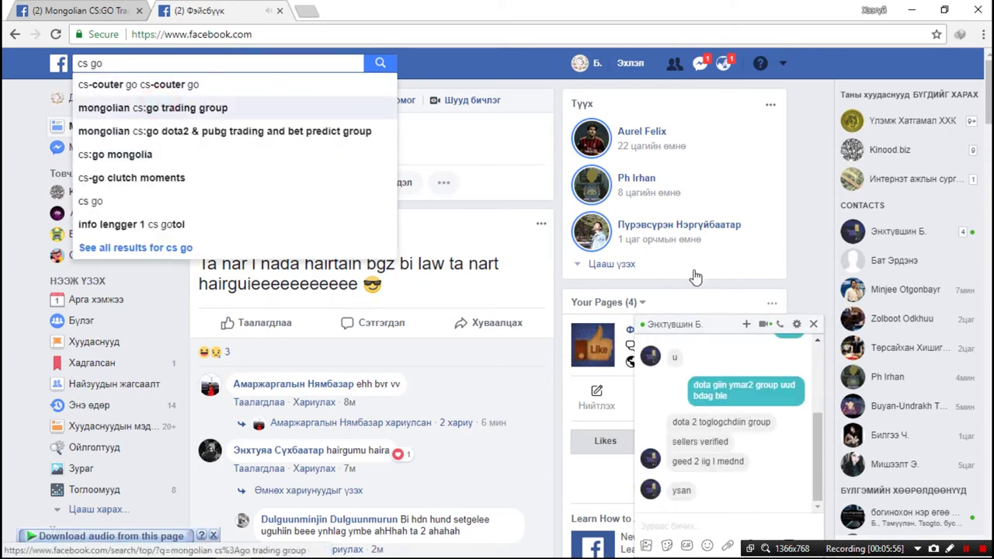
click(688, 529)
text(zgr l)
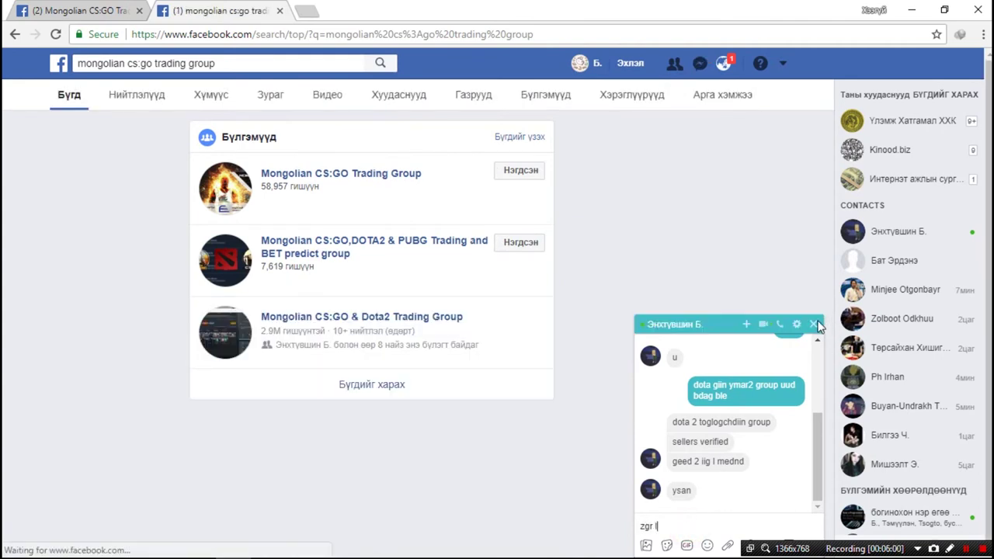
click(814, 323)
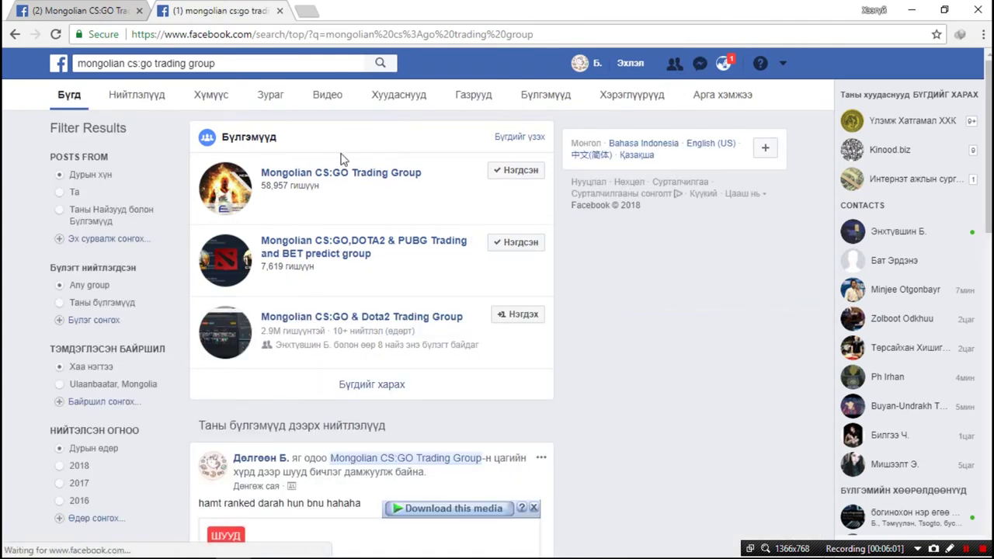
Open the Mongolian CS:GO Trading Group and find the live video post in its recent activity.
click(334, 174)
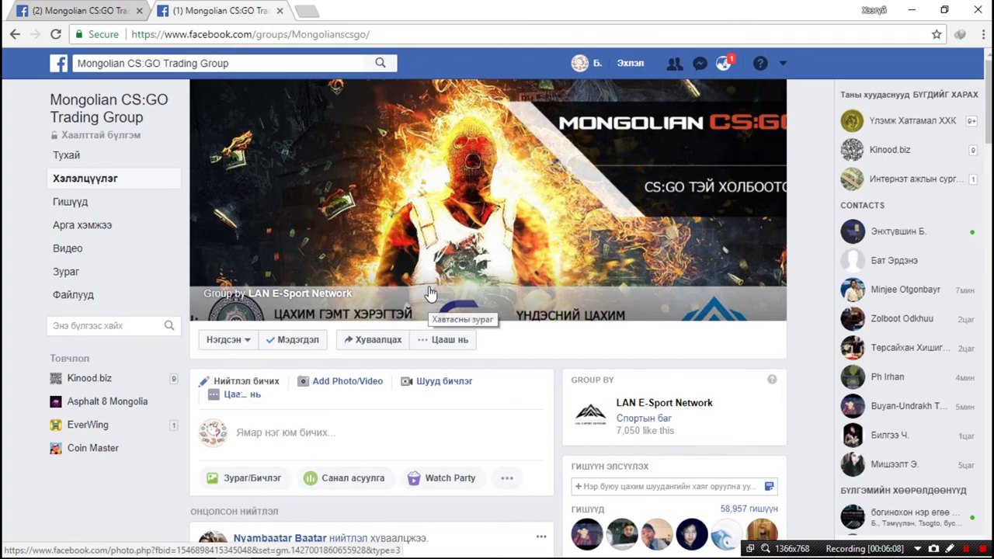
scroll(431, 294, down, 3)
scroll(429, 285, down, 10)
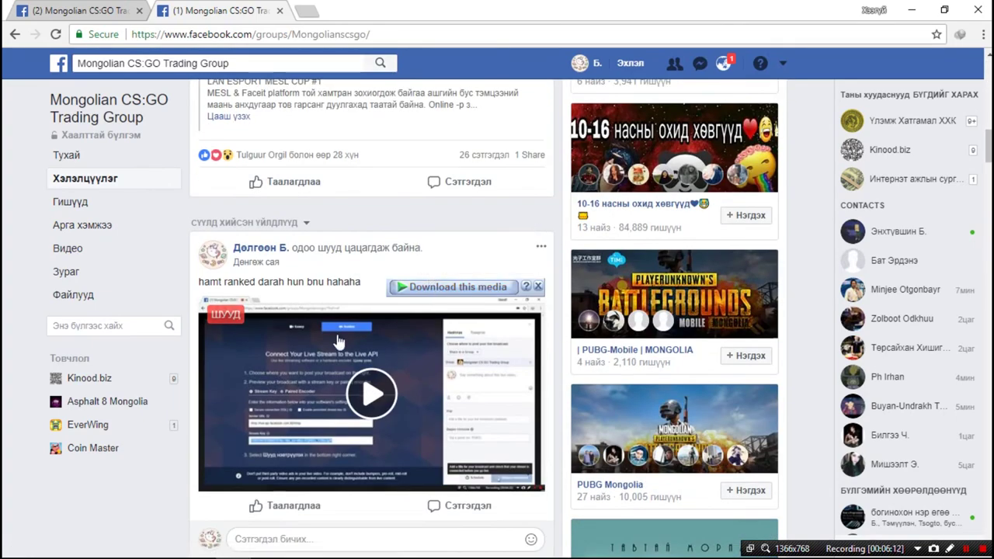
Check the live post in the group, return to the broadcast page, and end the live video.
scroll(338, 385, down, 1)
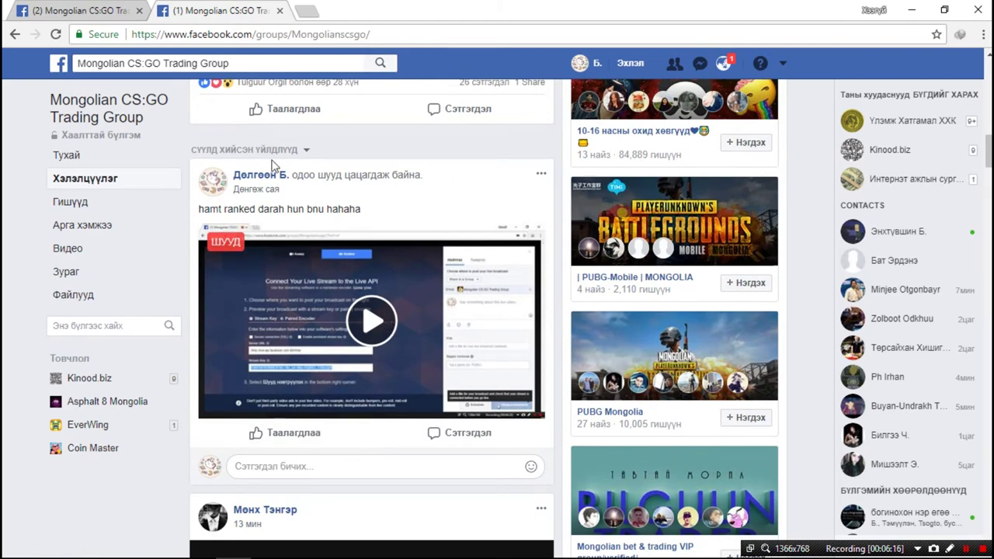
click(305, 250)
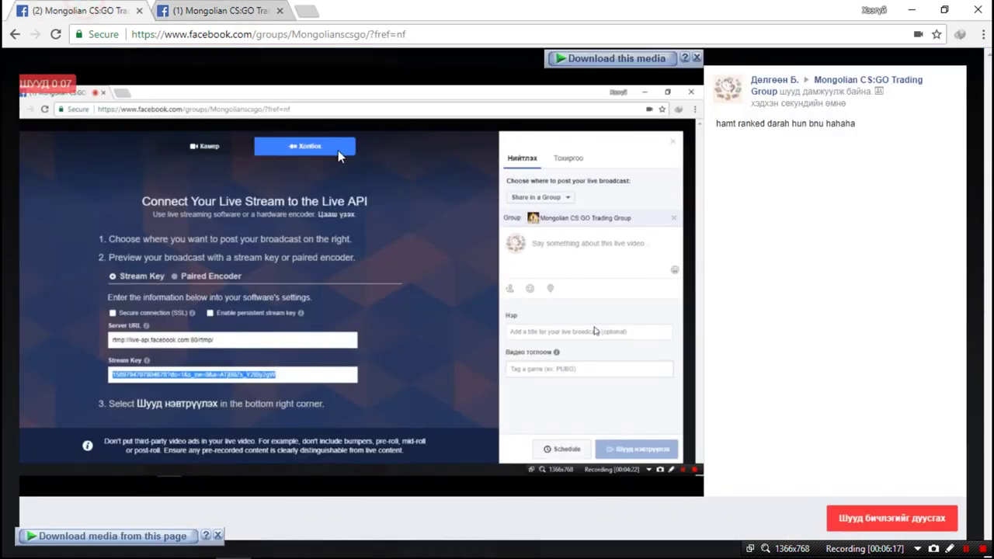
click(891, 526)
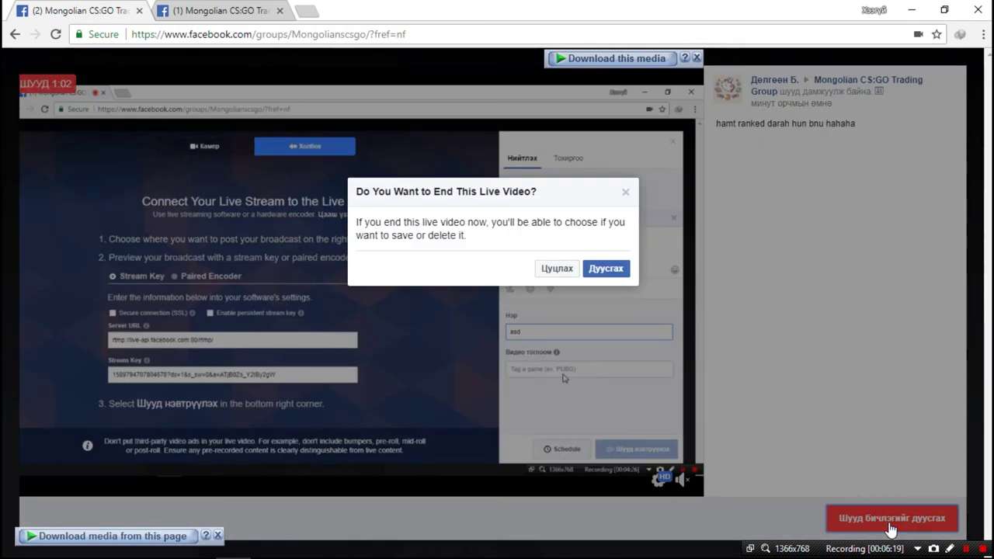
click(606, 268)
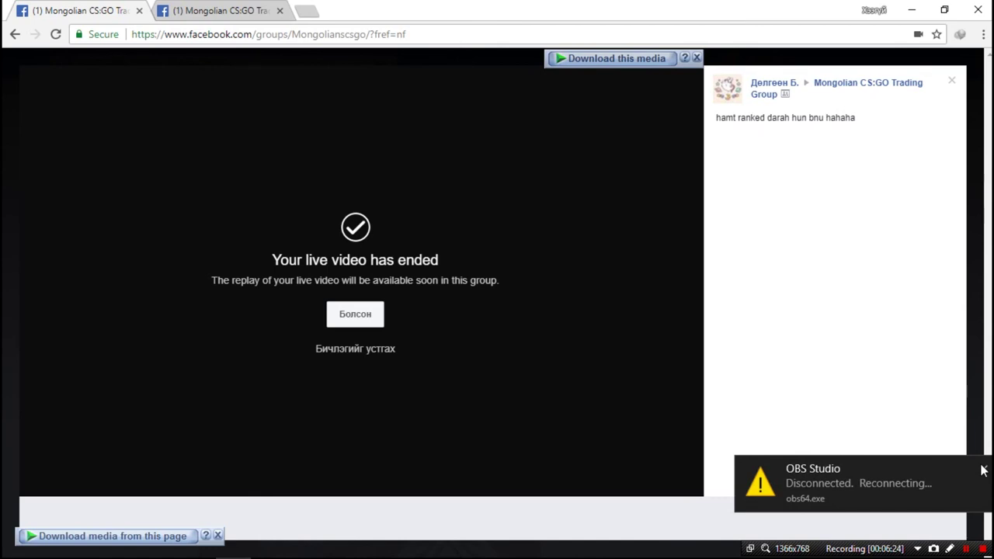
Dismiss the OBS notification and delete the ended live video's recording.
click(981, 466)
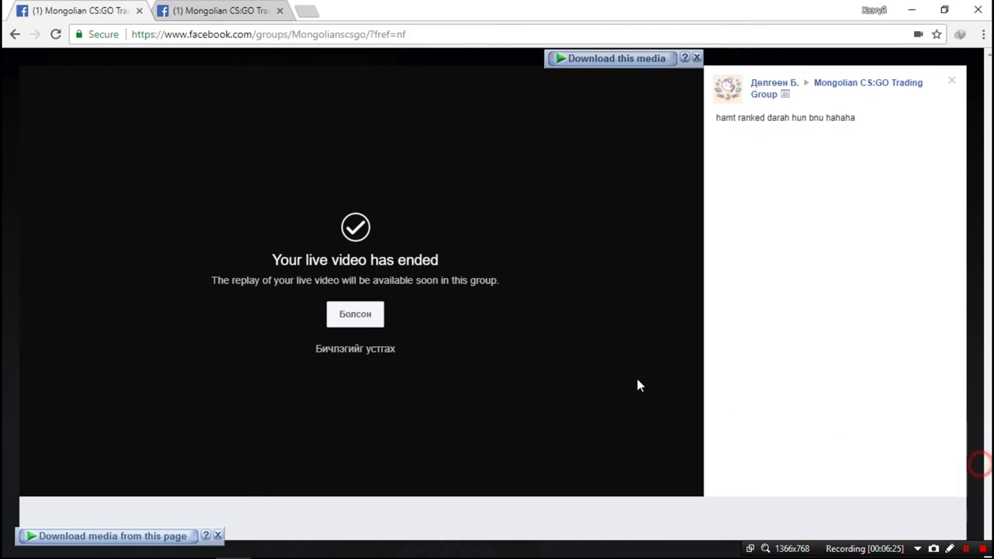
click(375, 353)
click(604, 269)
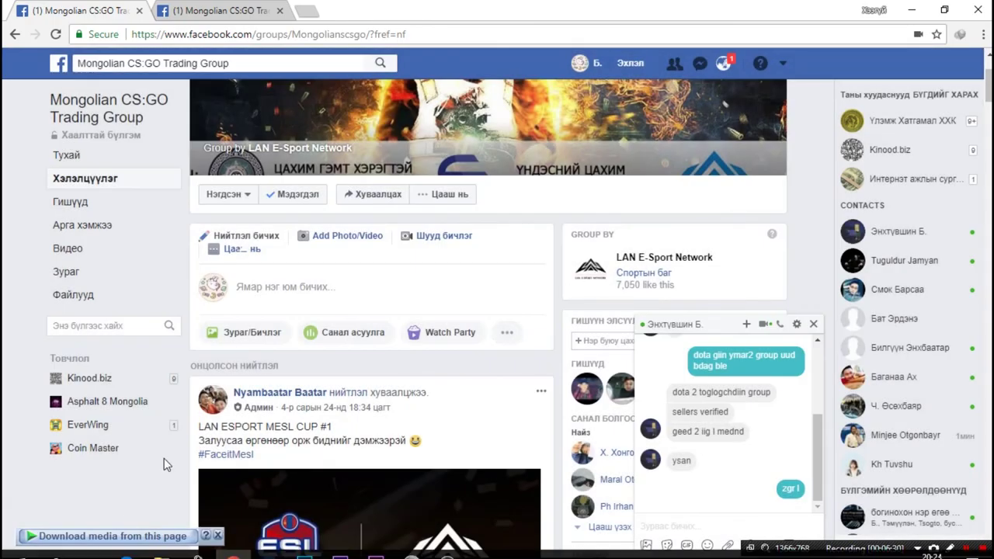
Switch to OBS, look at the stream settings, close them unchanged, and stop streaming.
click(925, 9)
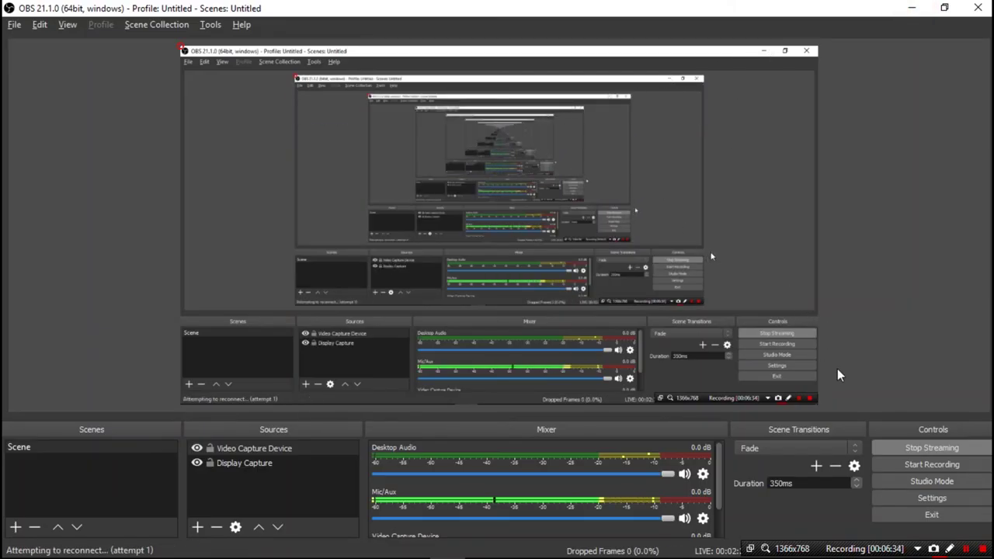
click(890, 500)
click(206, 89)
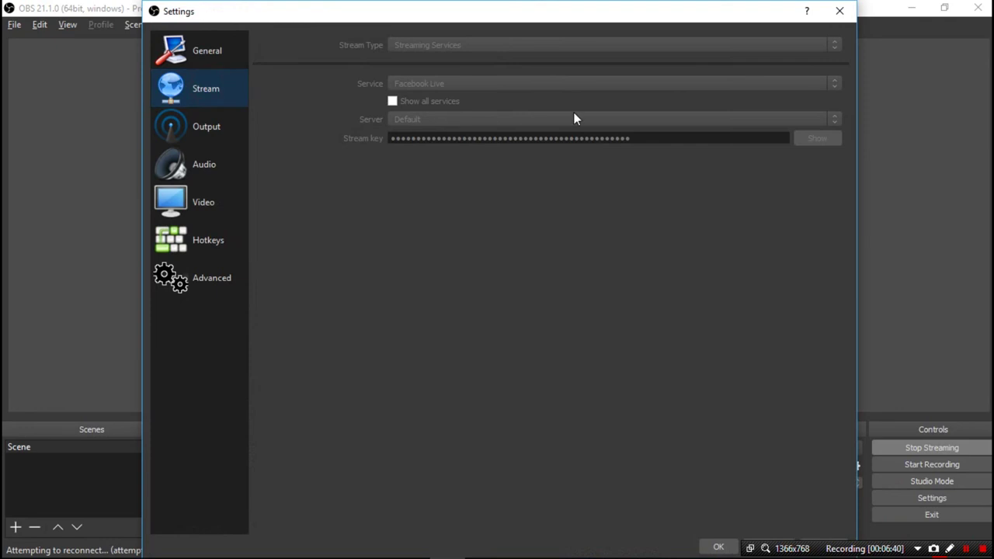
click(839, 10)
click(927, 448)
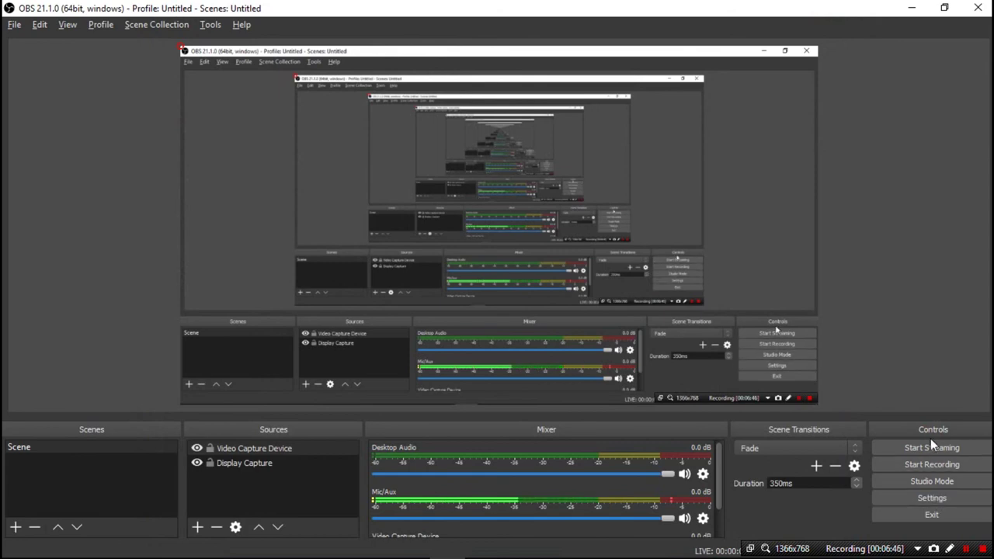
Try YouTube / YouTube Gaming as the streaming service, select its stream key field, view the output settings, and discard the changes.
click(932, 498)
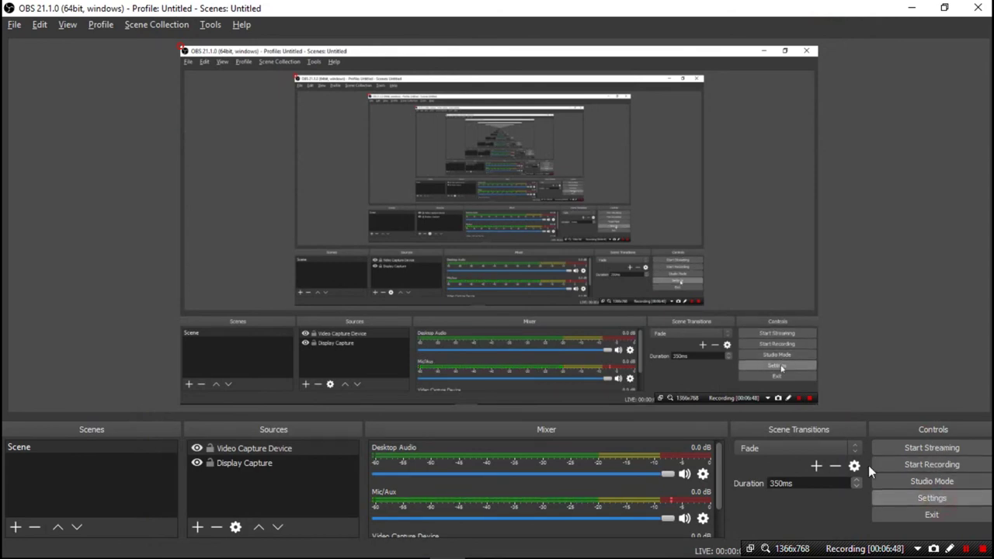
click(202, 88)
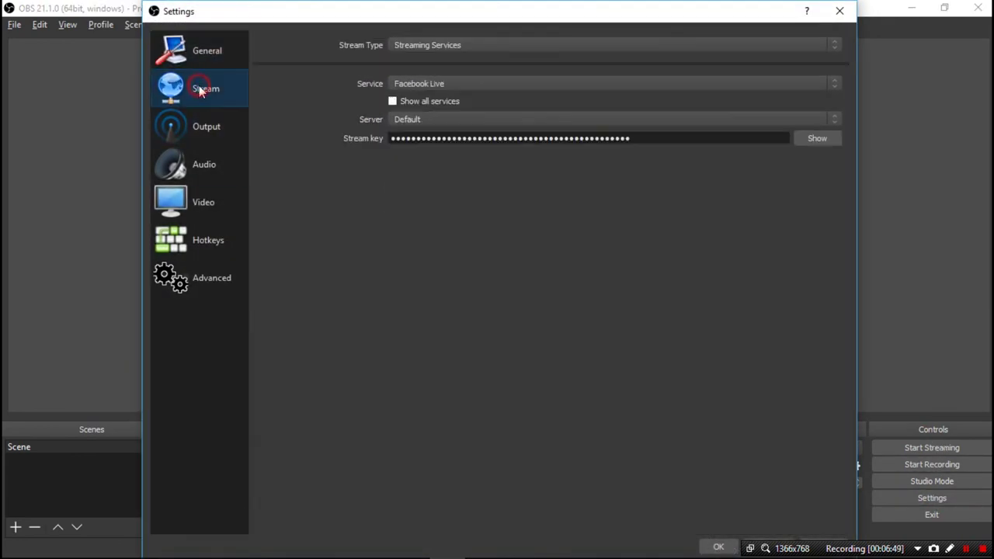
click(461, 84)
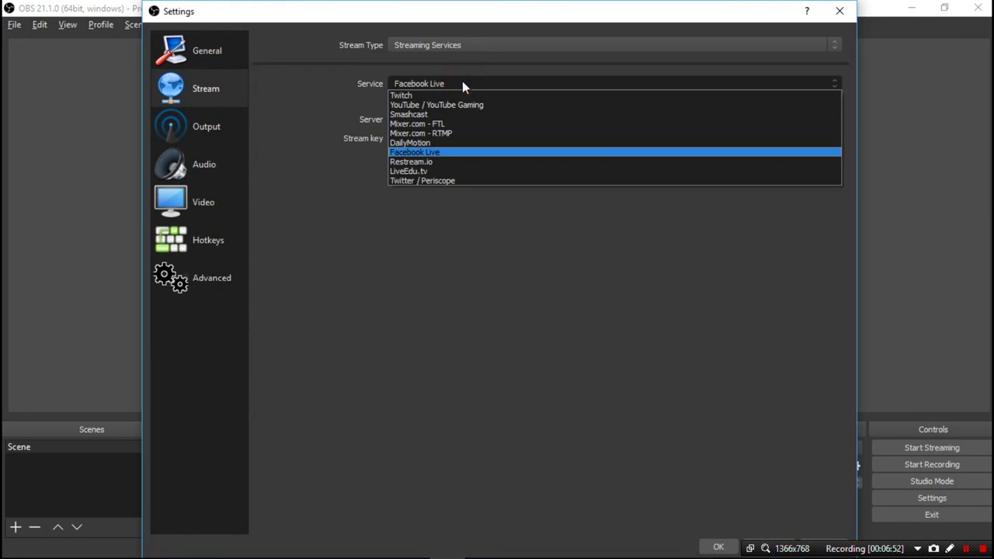
click(468, 104)
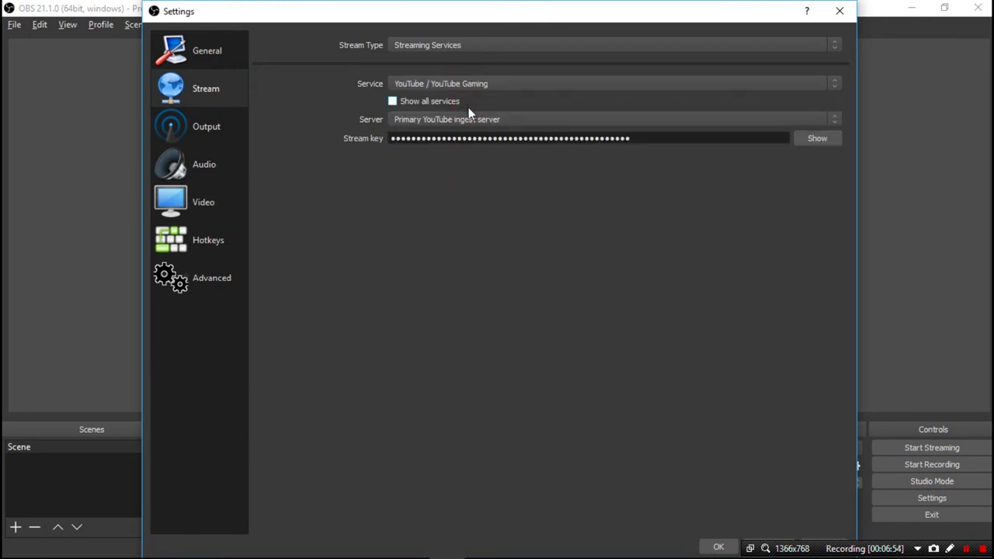
drag(664, 137, 388, 136)
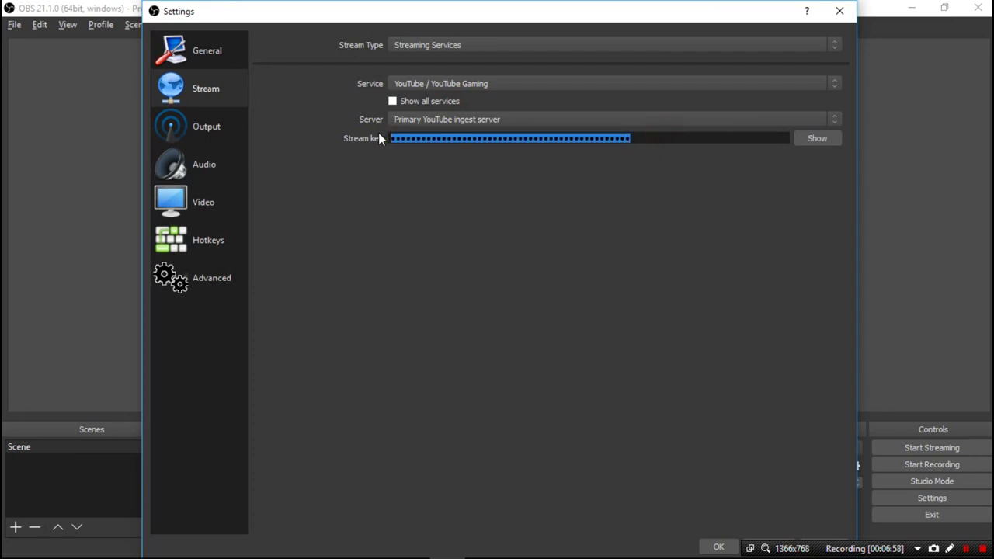
click(558, 197)
drag(697, 137, 388, 140)
click(224, 141)
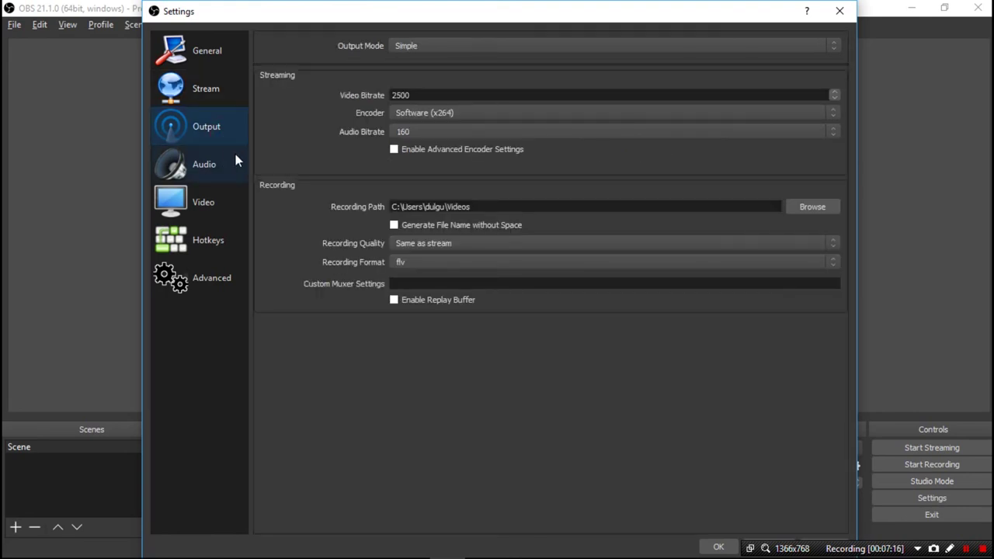
click(840, 12)
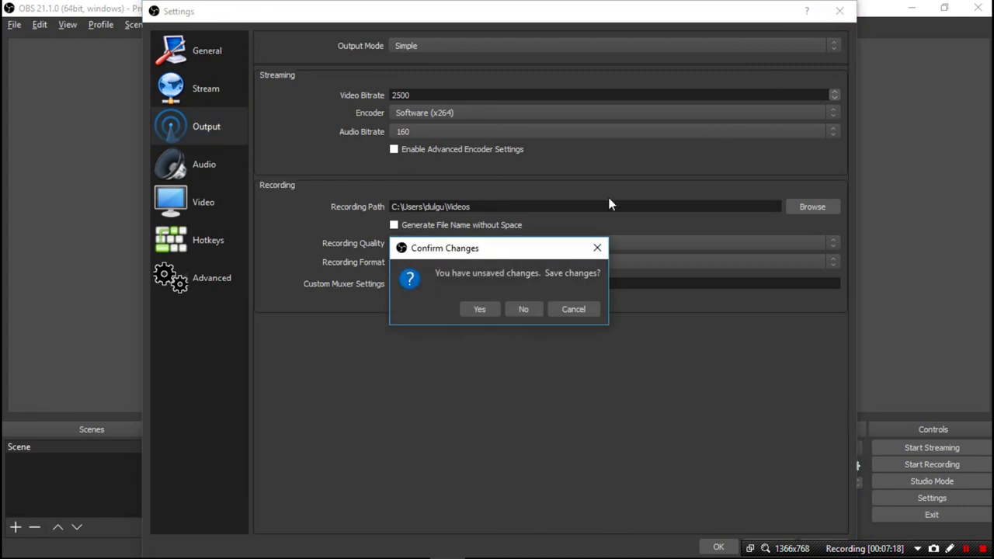
click(525, 309)
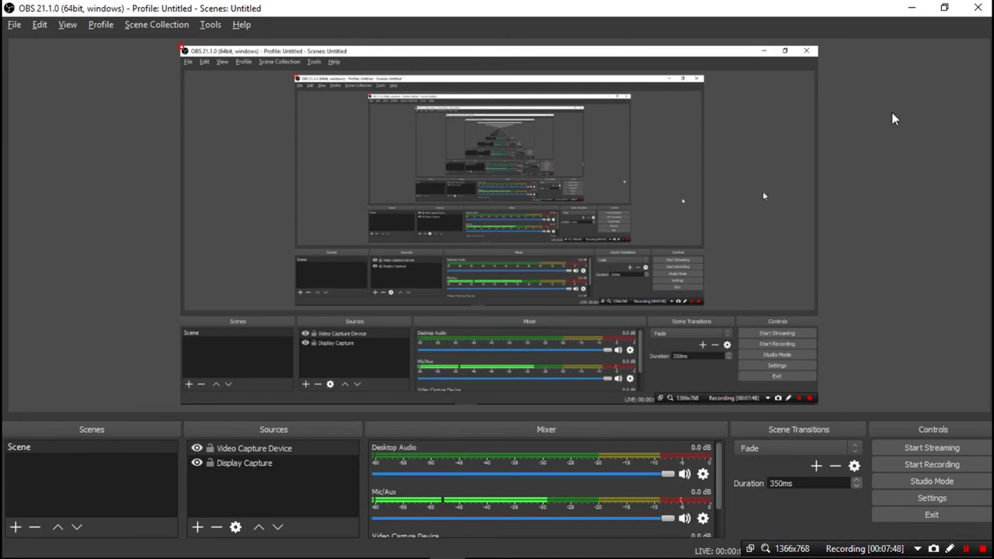
click(907, 6)
right_click(377, 138)
click(400, 181)
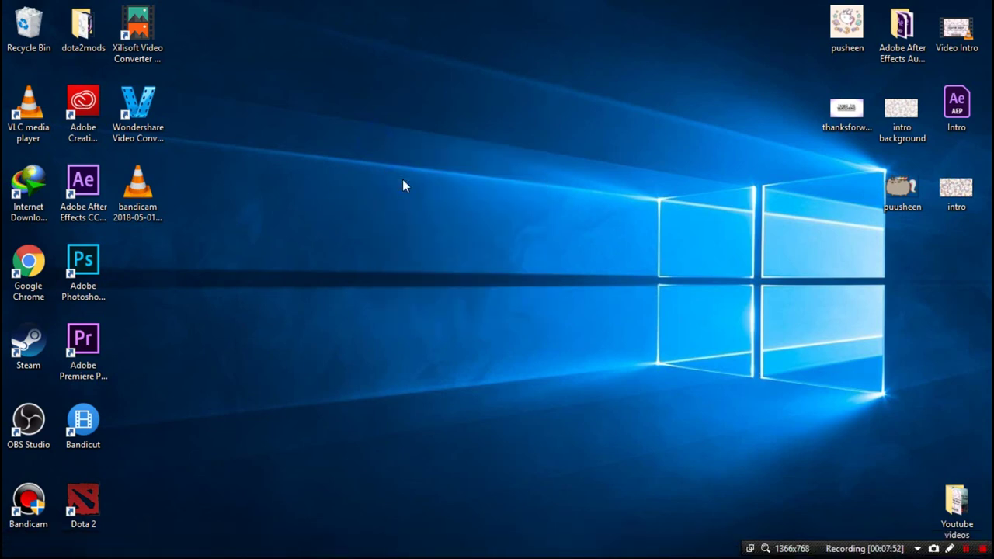
right_click(391, 192)
click(422, 229)
right_click(331, 207)
click(362, 250)
right_click(376, 228)
click(420, 272)
right_click(318, 260)
click(359, 303)
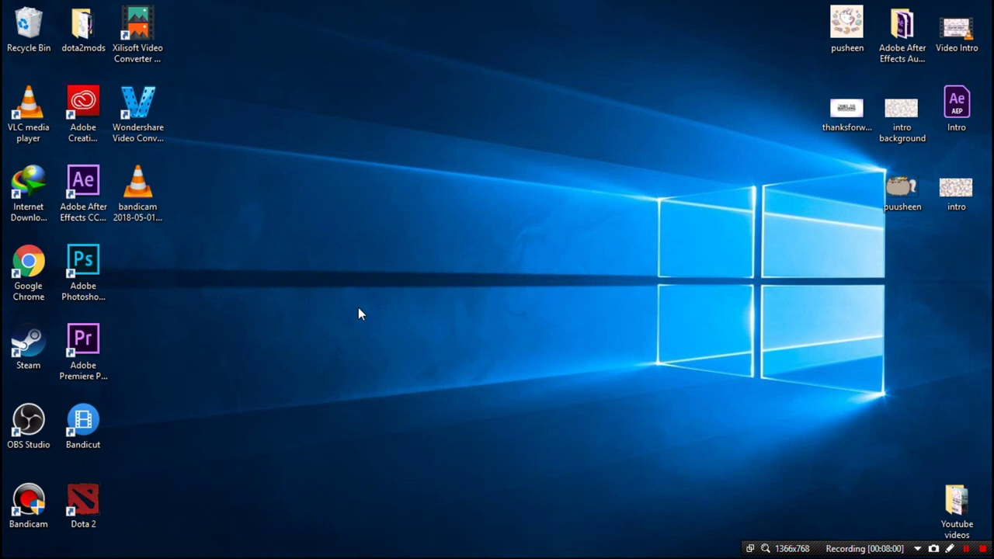